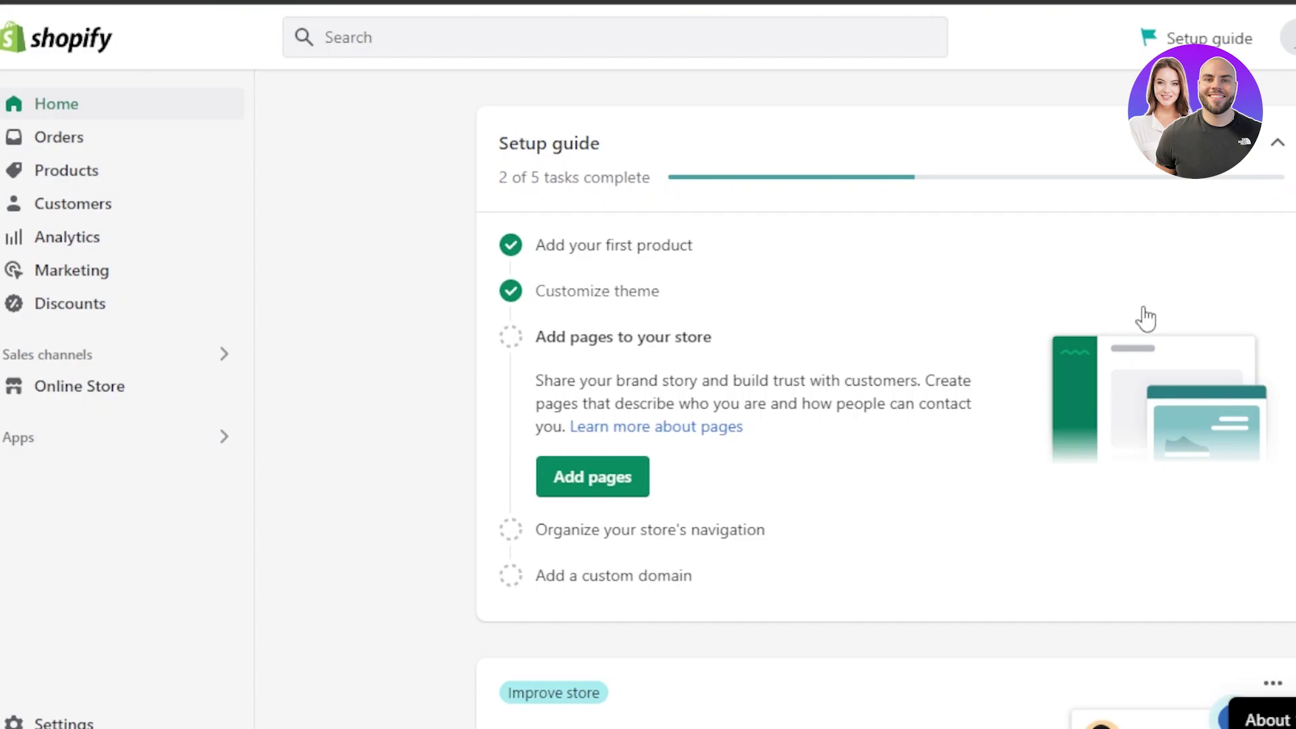
# - Go to the store's Settings and open the Payments page
pyautogui.scroll(-6, 1146, 315)
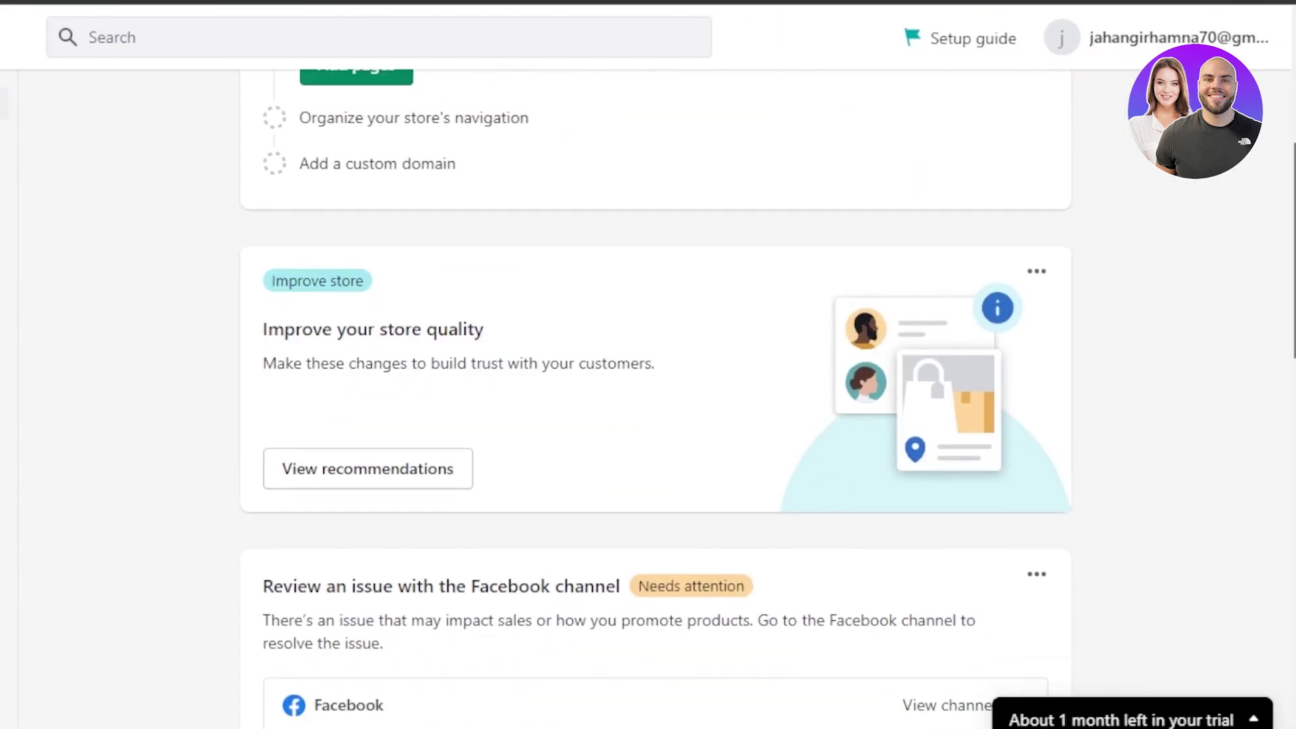
pyautogui.scroll(6, 243, 225)
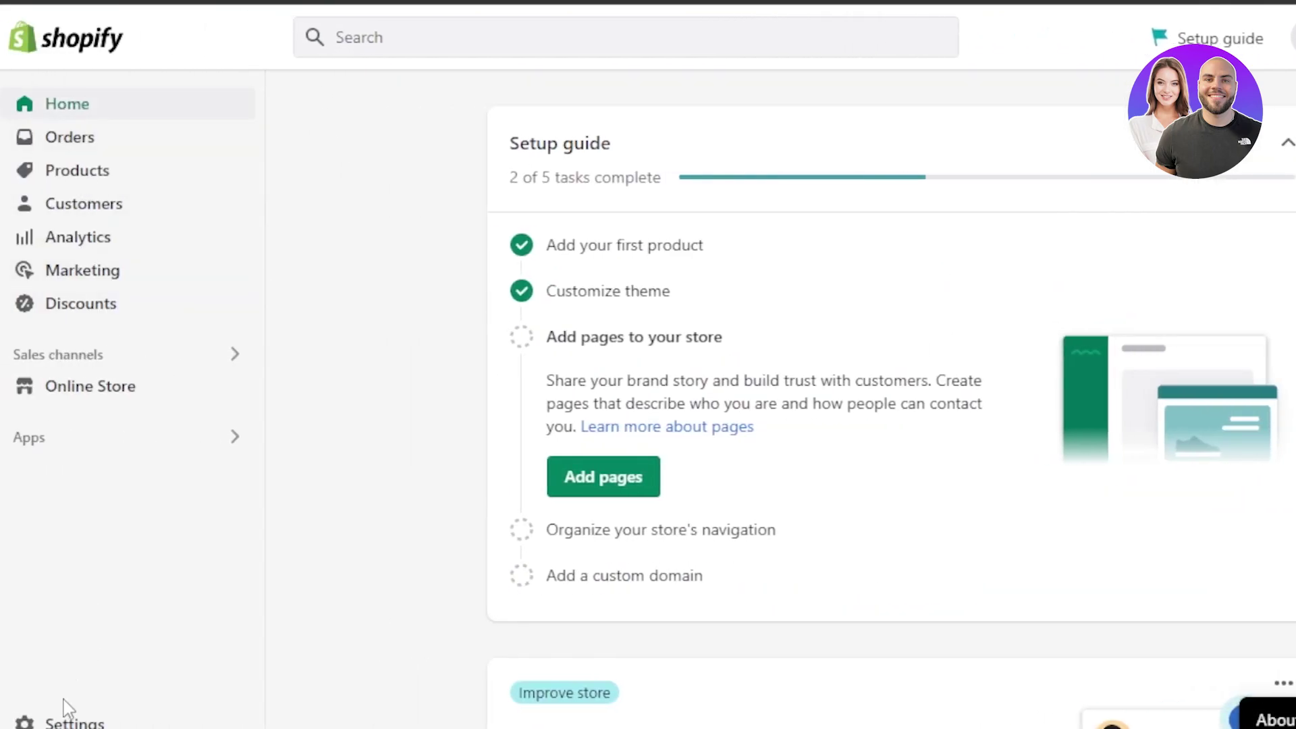
pyautogui.click(59, 720)
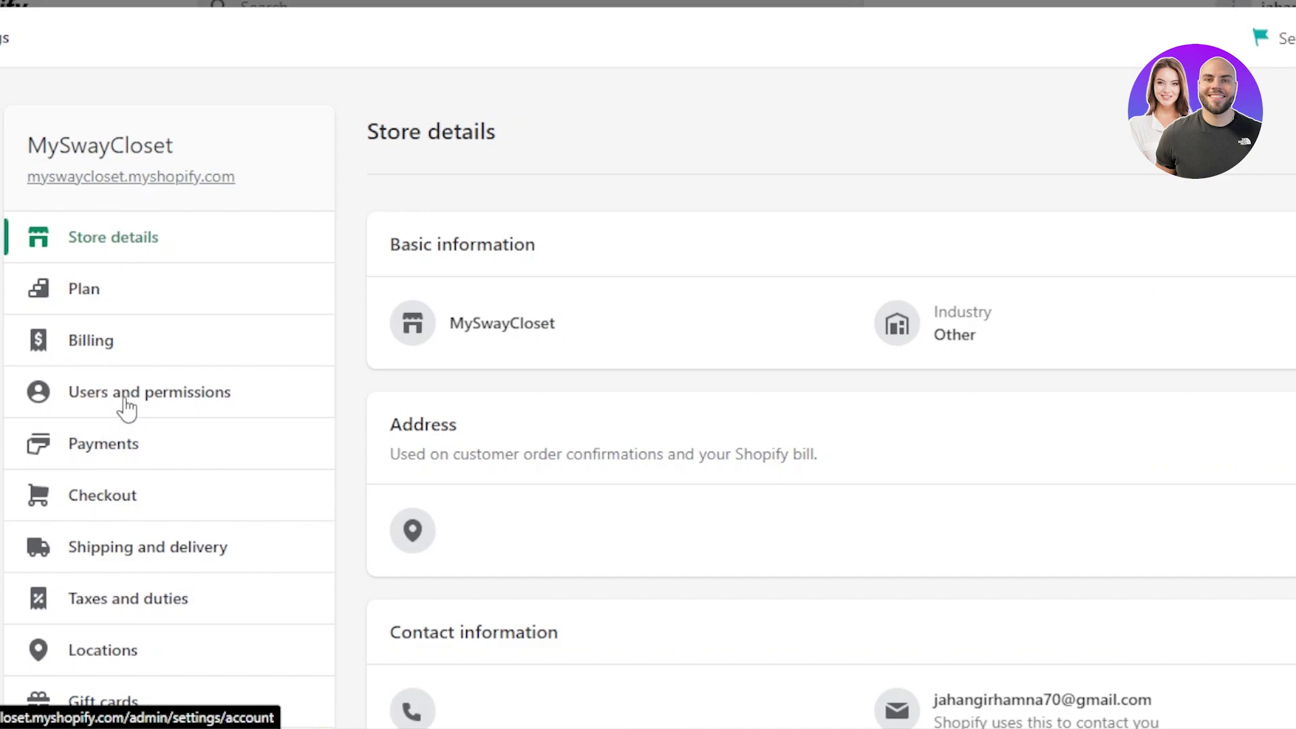
pyautogui.click(103, 443)
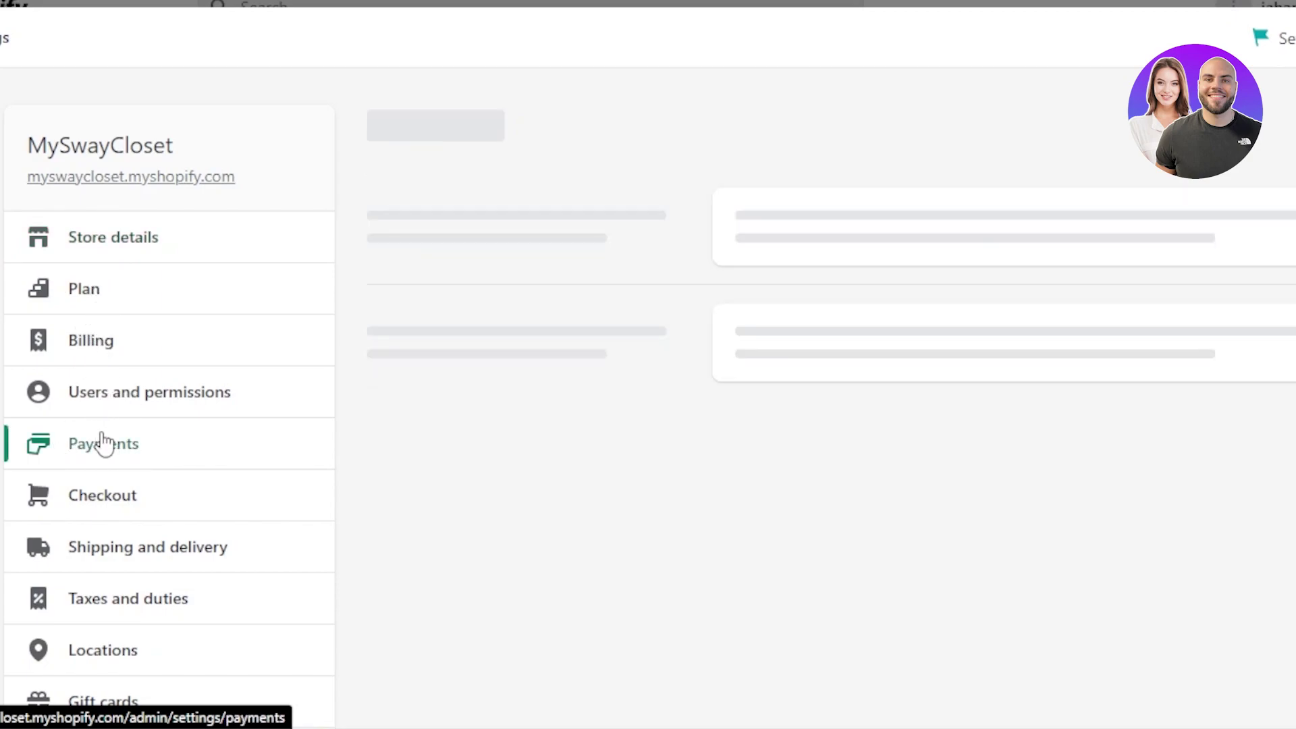
# - Review the payment providers, supported payment methods and manual payment methods sections
pyautogui.scroll(-5, 675, 405)
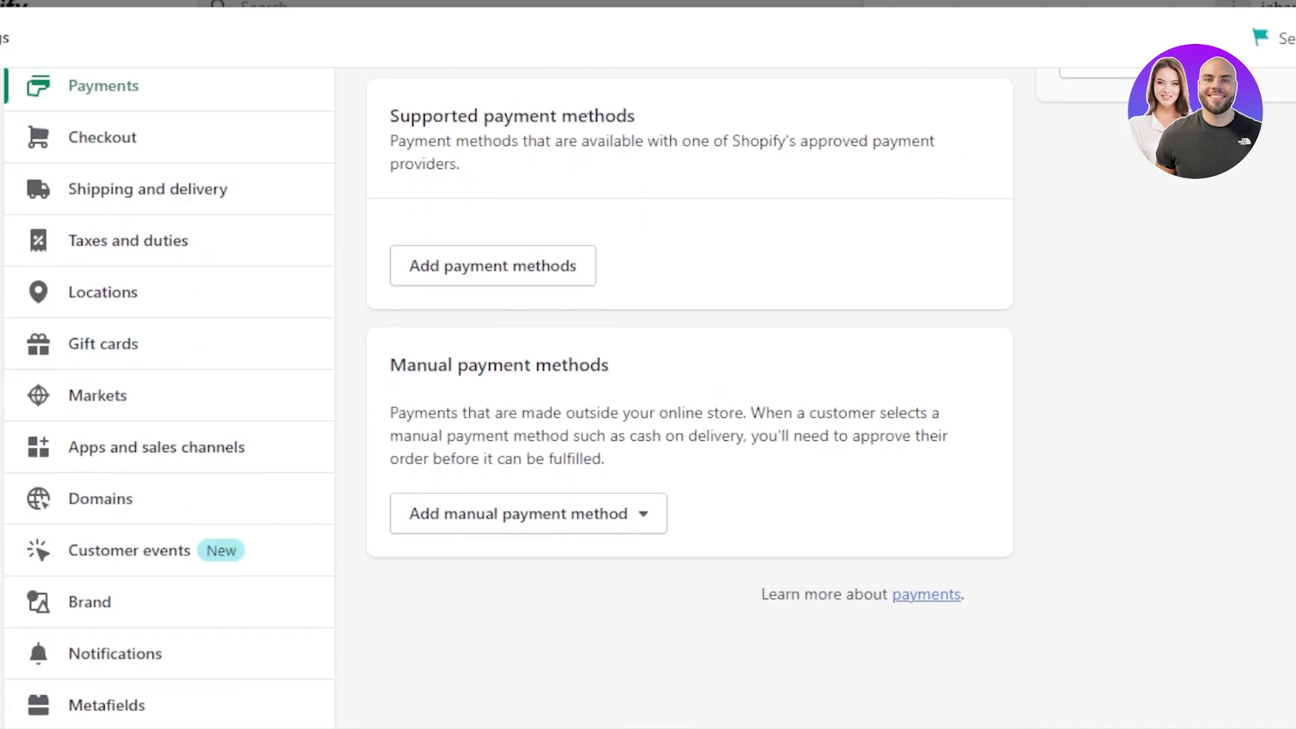
pyautogui.scroll(6, 675, 404)
pyautogui.scroll(1, 675, 405)
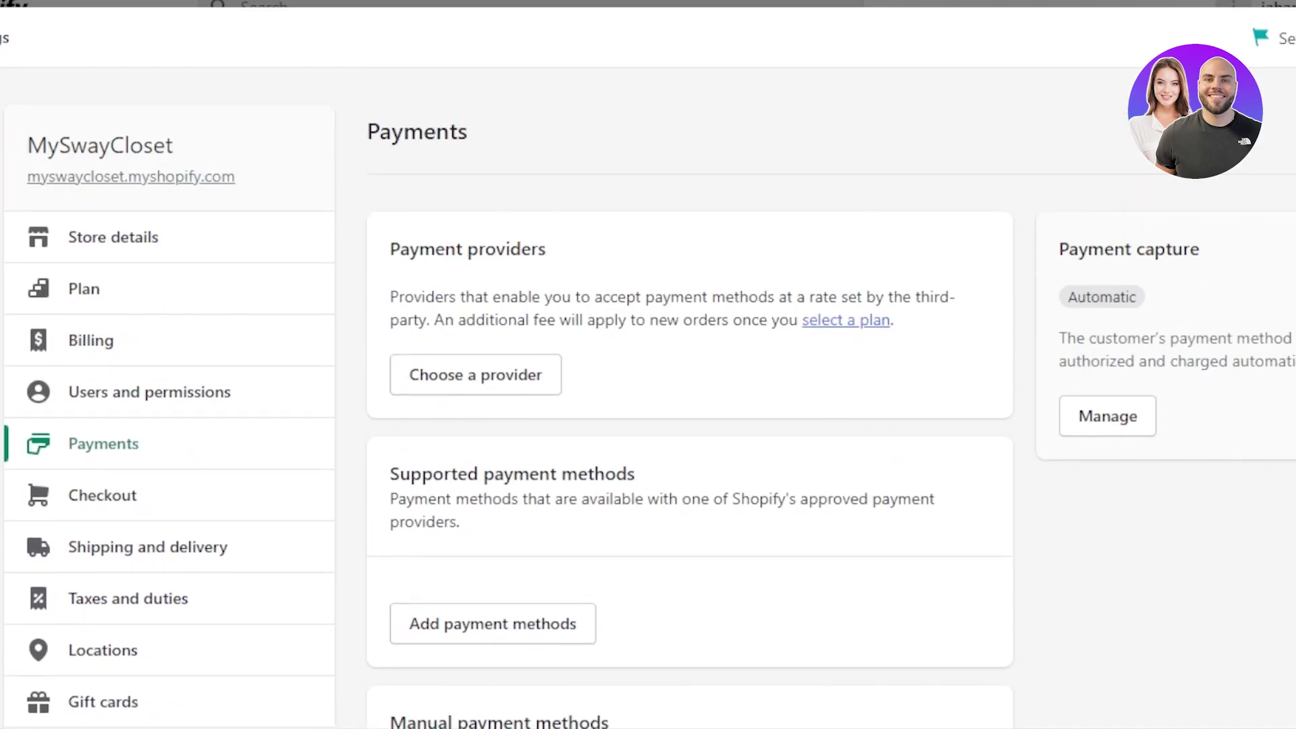
pyautogui.scroll(-5, 675, 405)
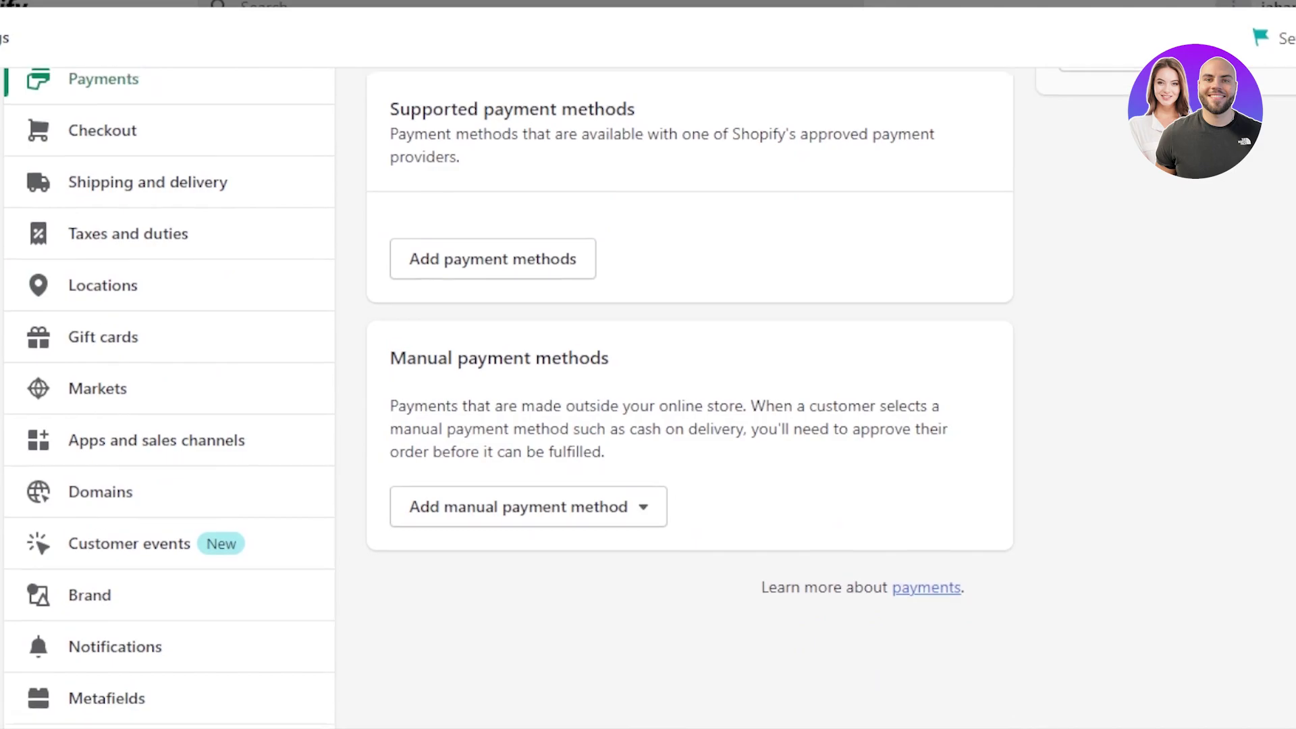
pyautogui.scroll(5, 675, 405)
pyautogui.scroll(-3, 675, 405)
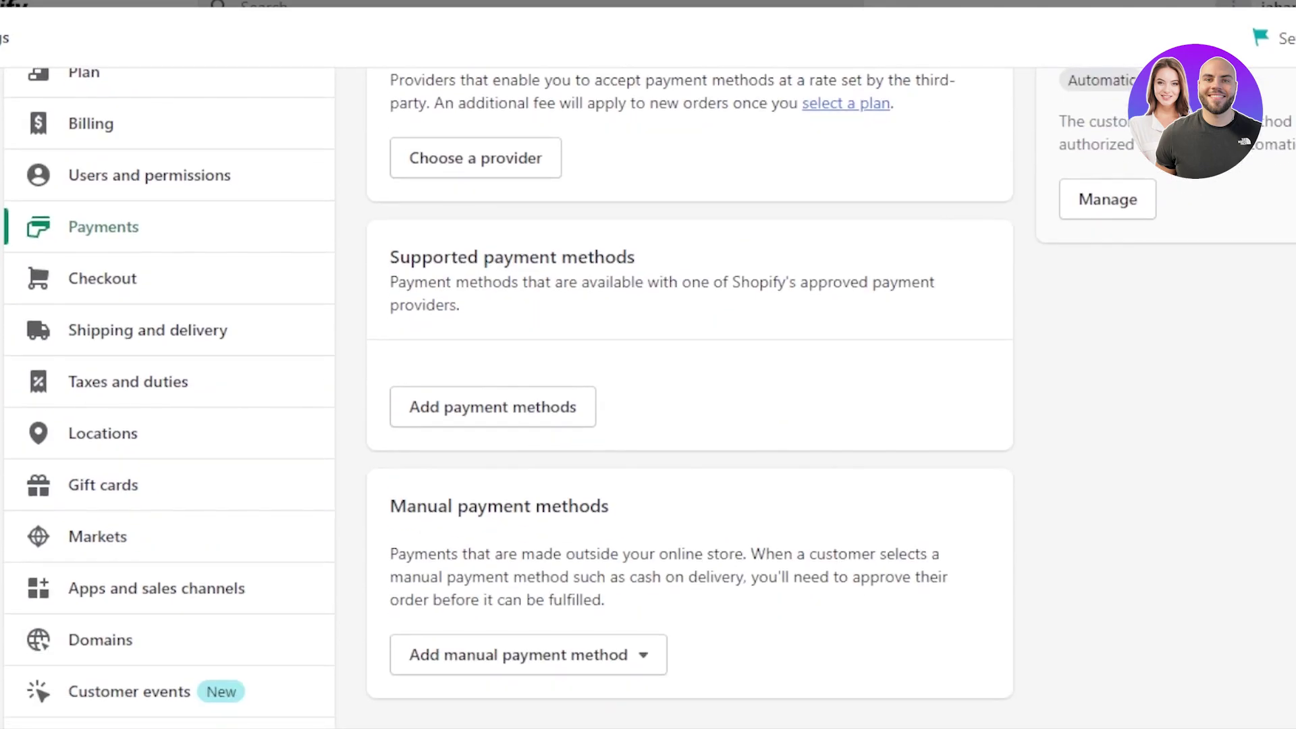
pyautogui.scroll(3, 675, 405)
pyautogui.scroll(-6, 675, 404)
pyautogui.scroll(7, 675, 405)
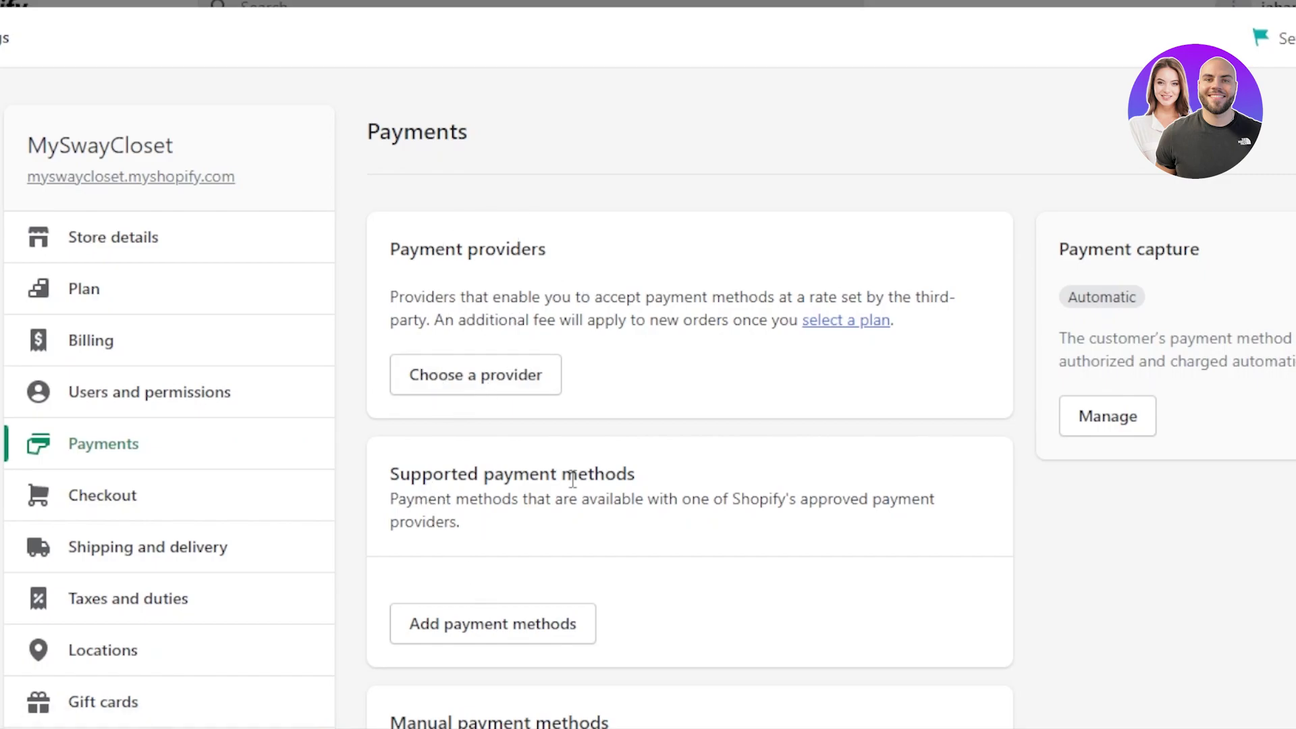
pyautogui.scroll(-3, 688, 398)
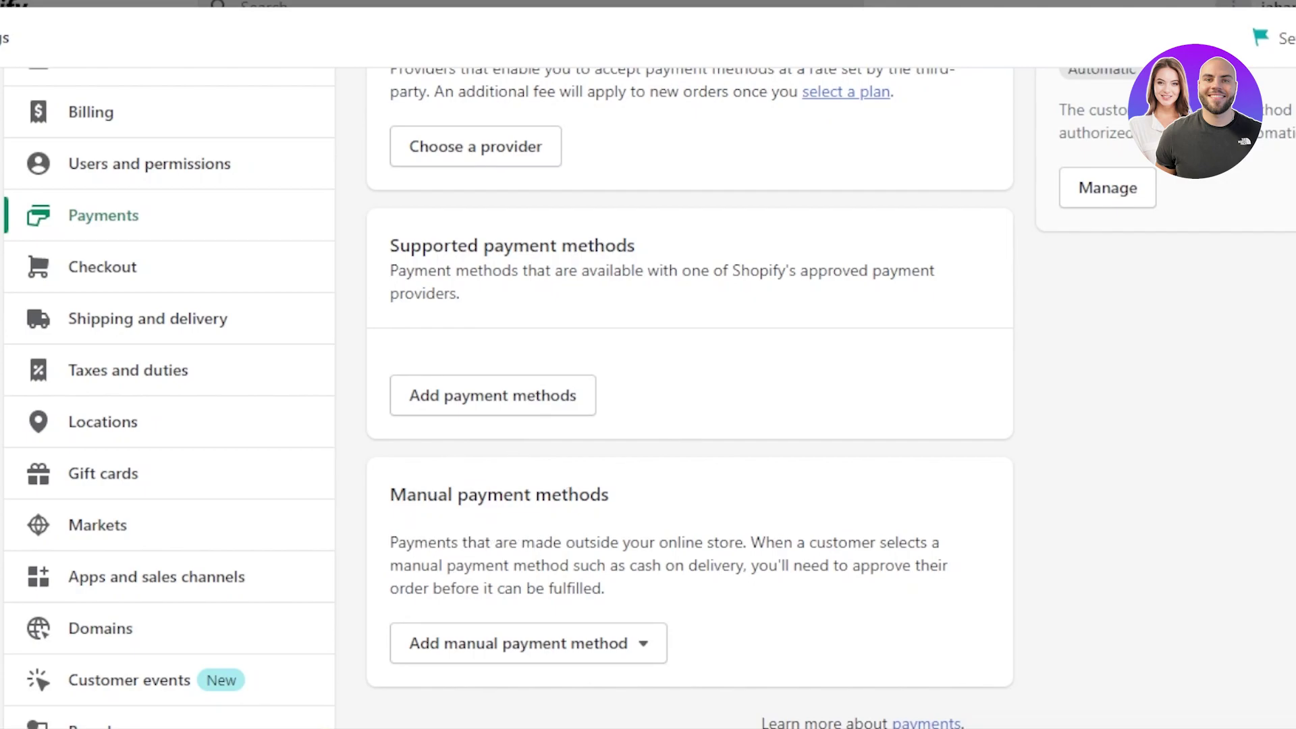
pyautogui.scroll(2, 688, 398)
pyautogui.scroll(-1, 688, 398)
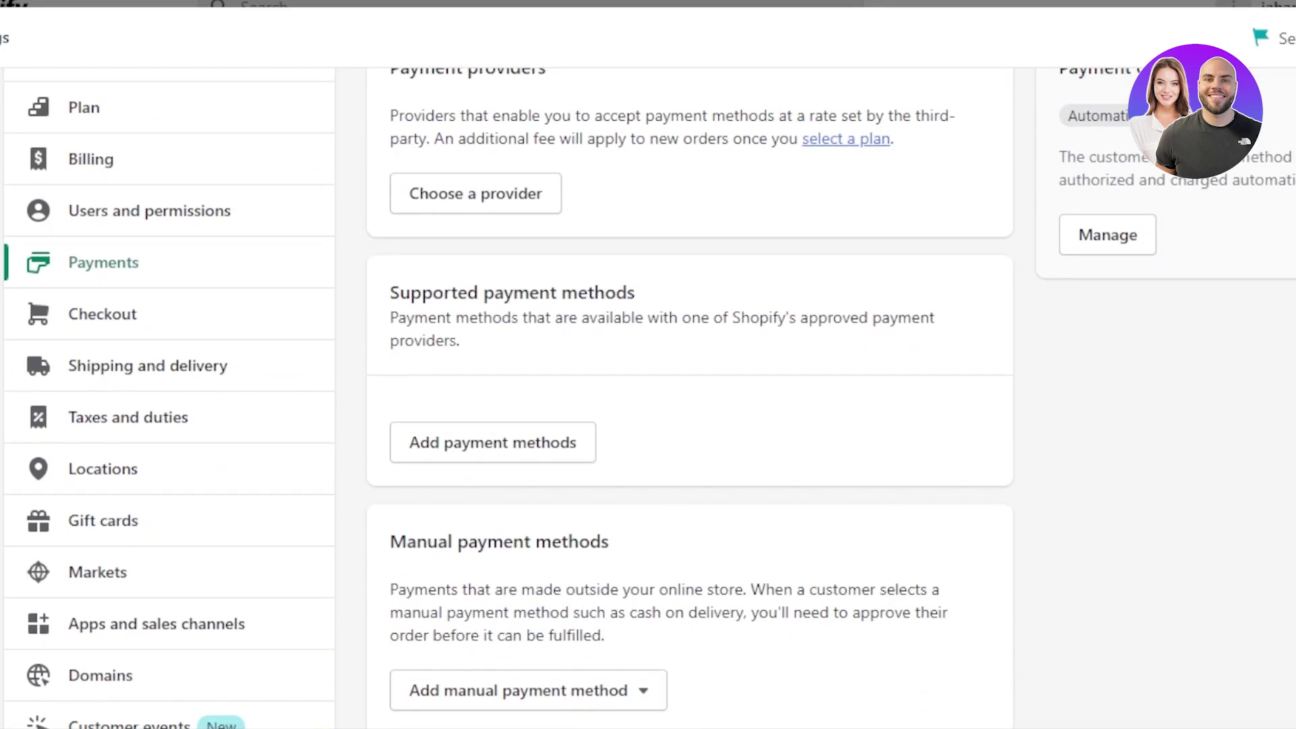
pyautogui.scroll(-3, 689, 398)
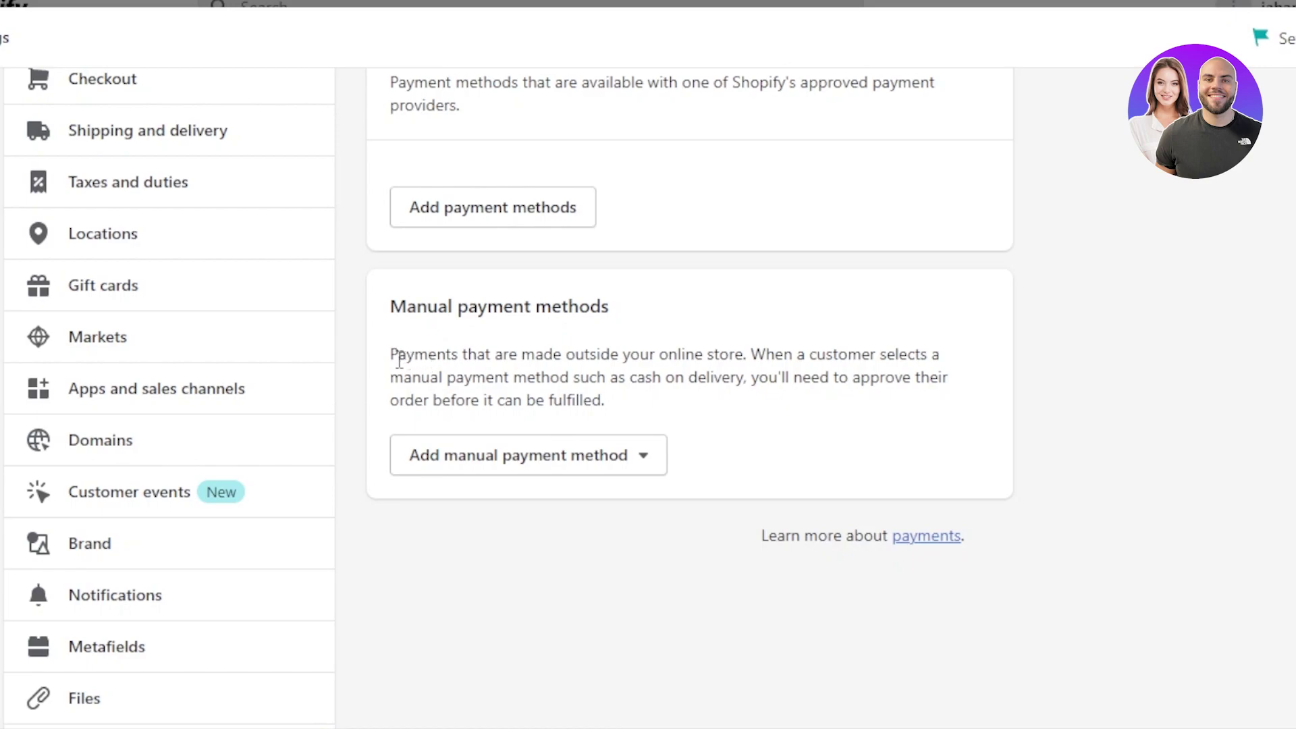
pyautogui.moveTo(399, 361); pyautogui.dragTo(738, 372)
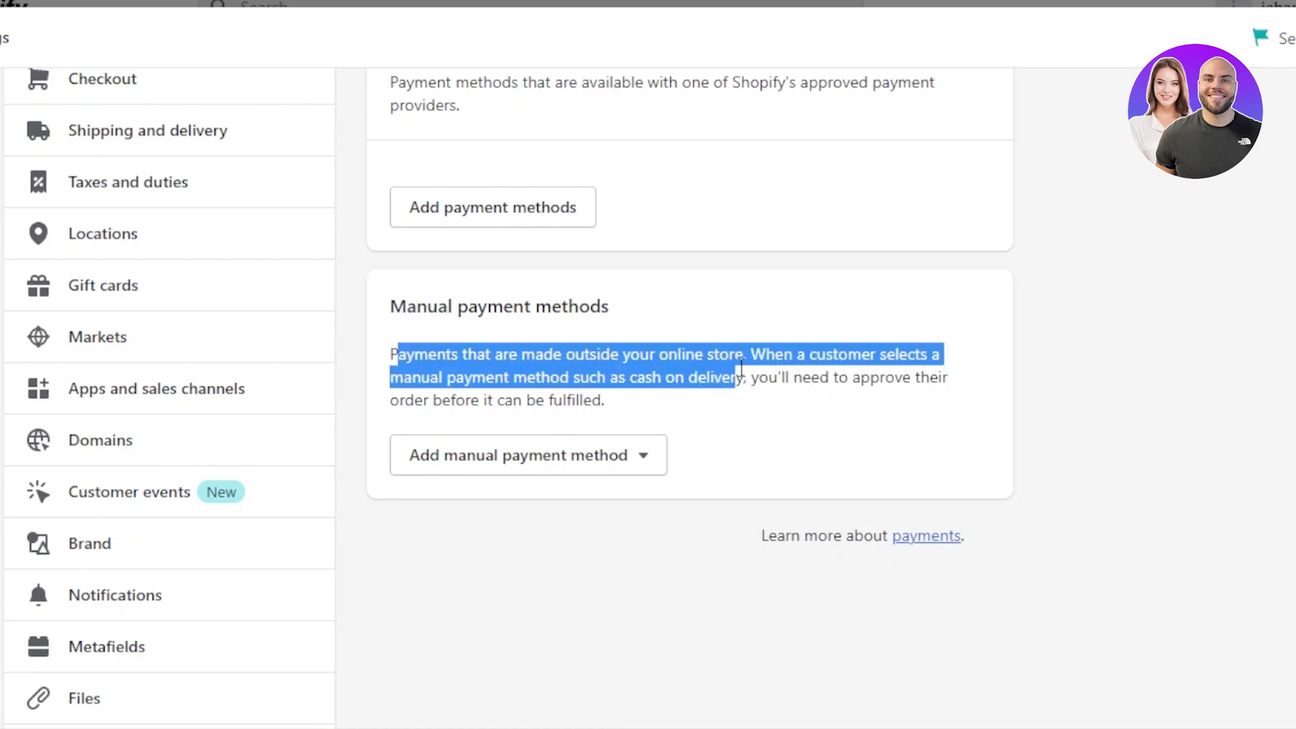
pyautogui.click(581, 468)
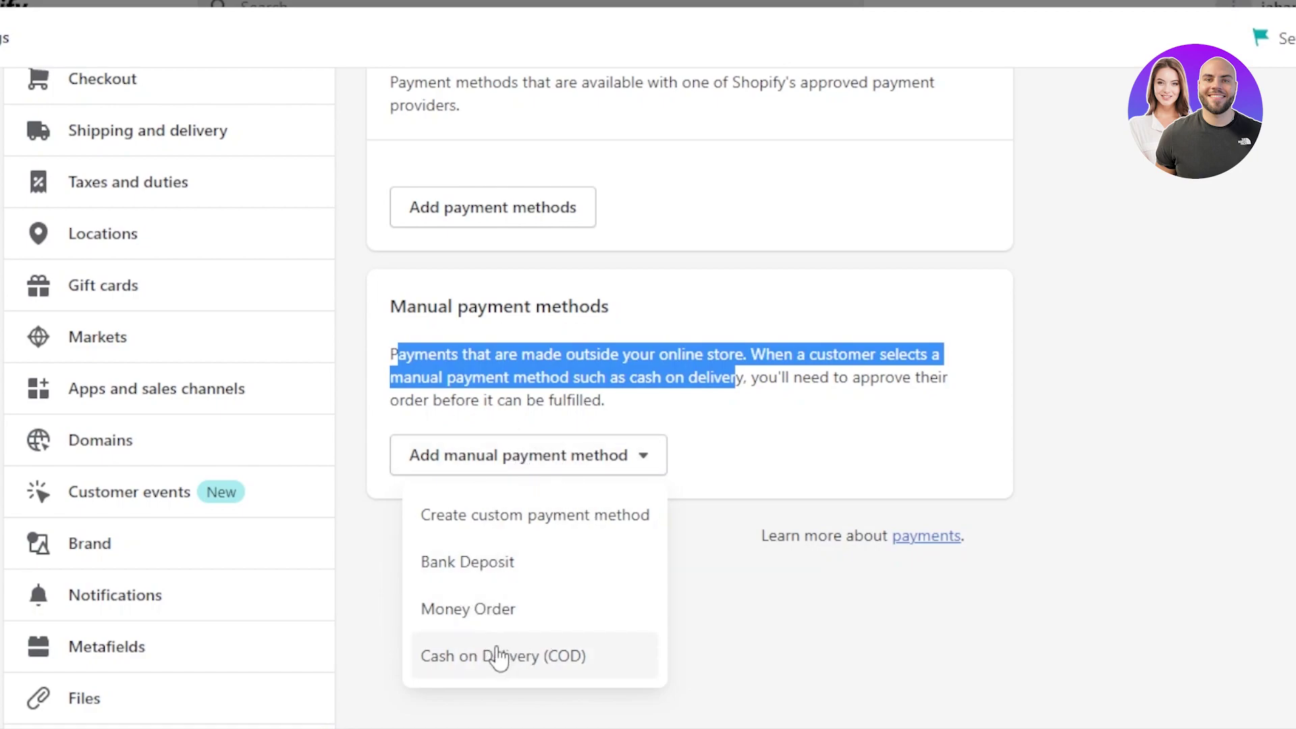
pyautogui.click(457, 571)
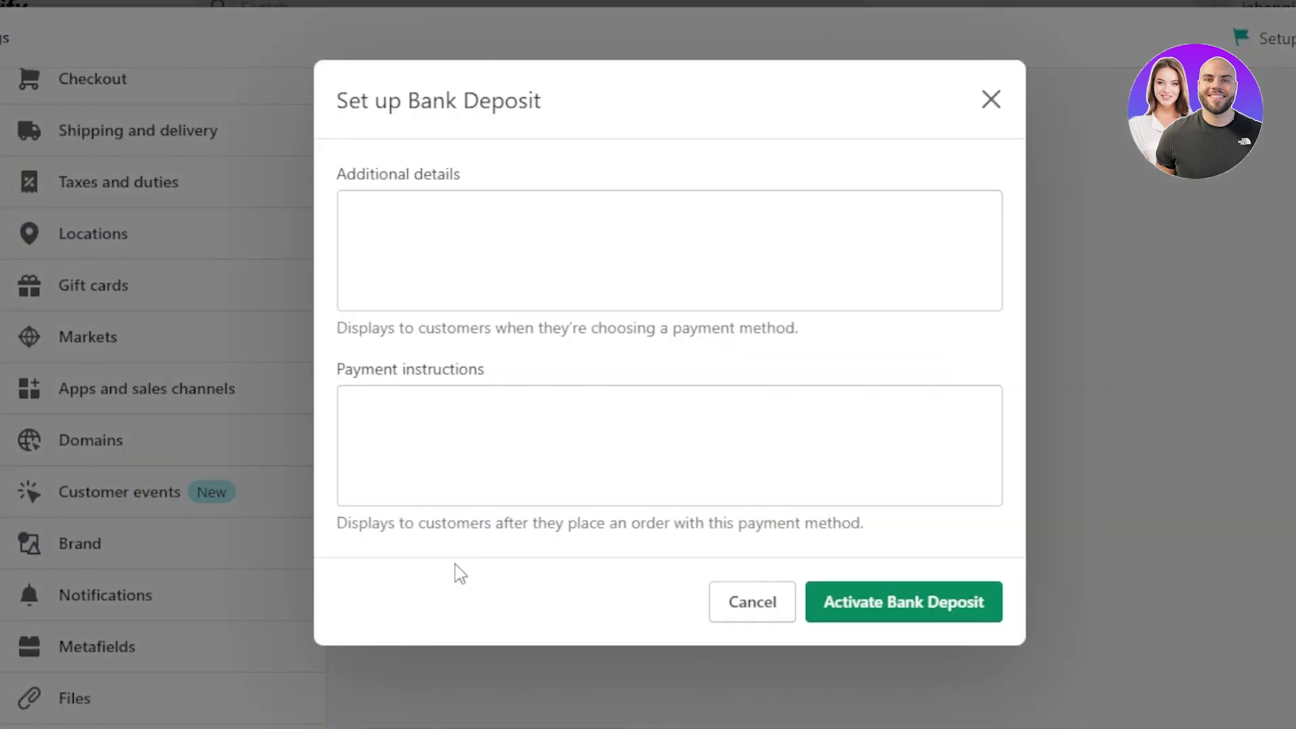
pyautogui.click(460, 215)
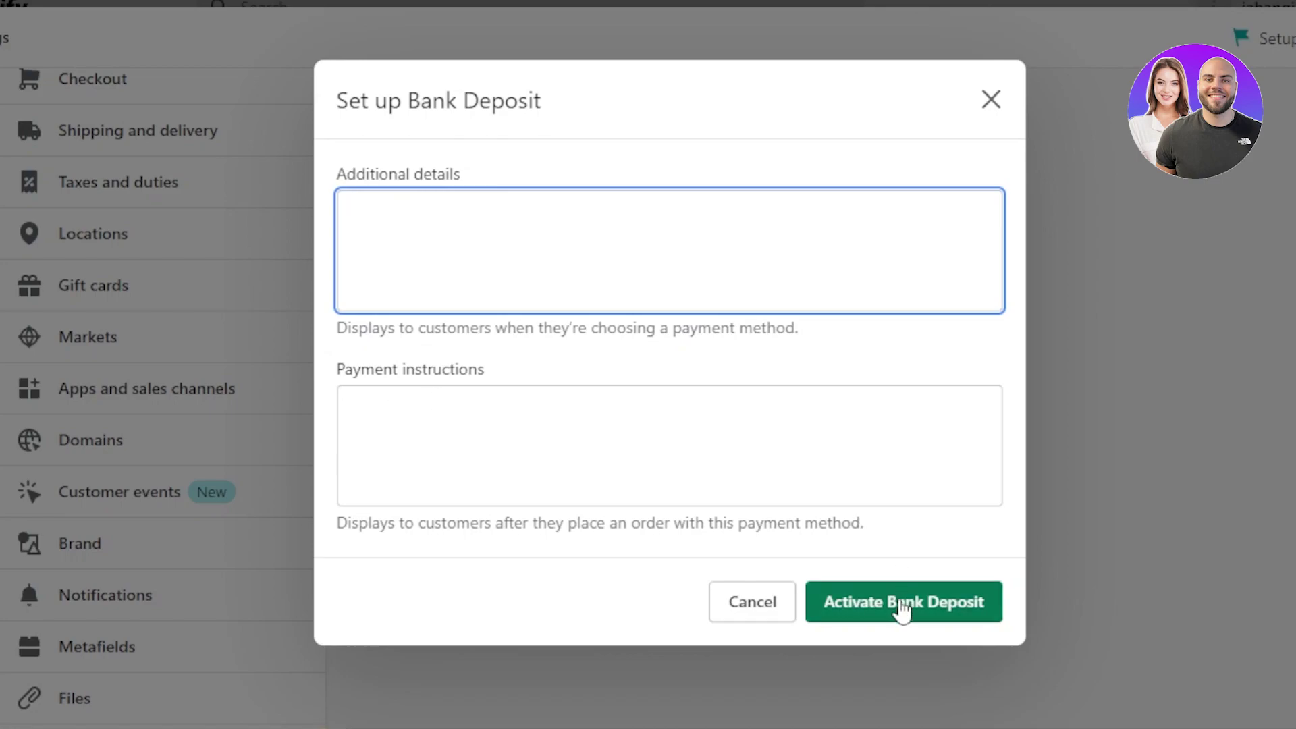
pyautogui.click(990, 106)
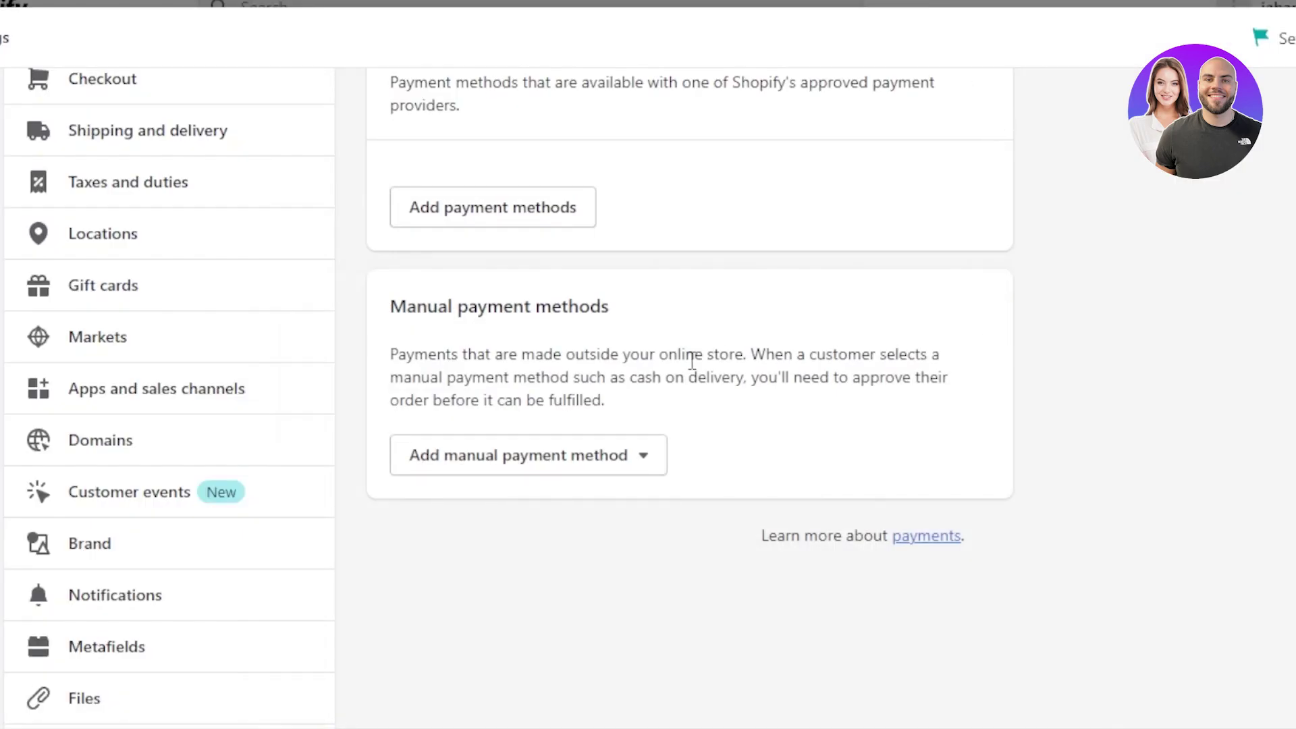
pyautogui.click(559, 471)
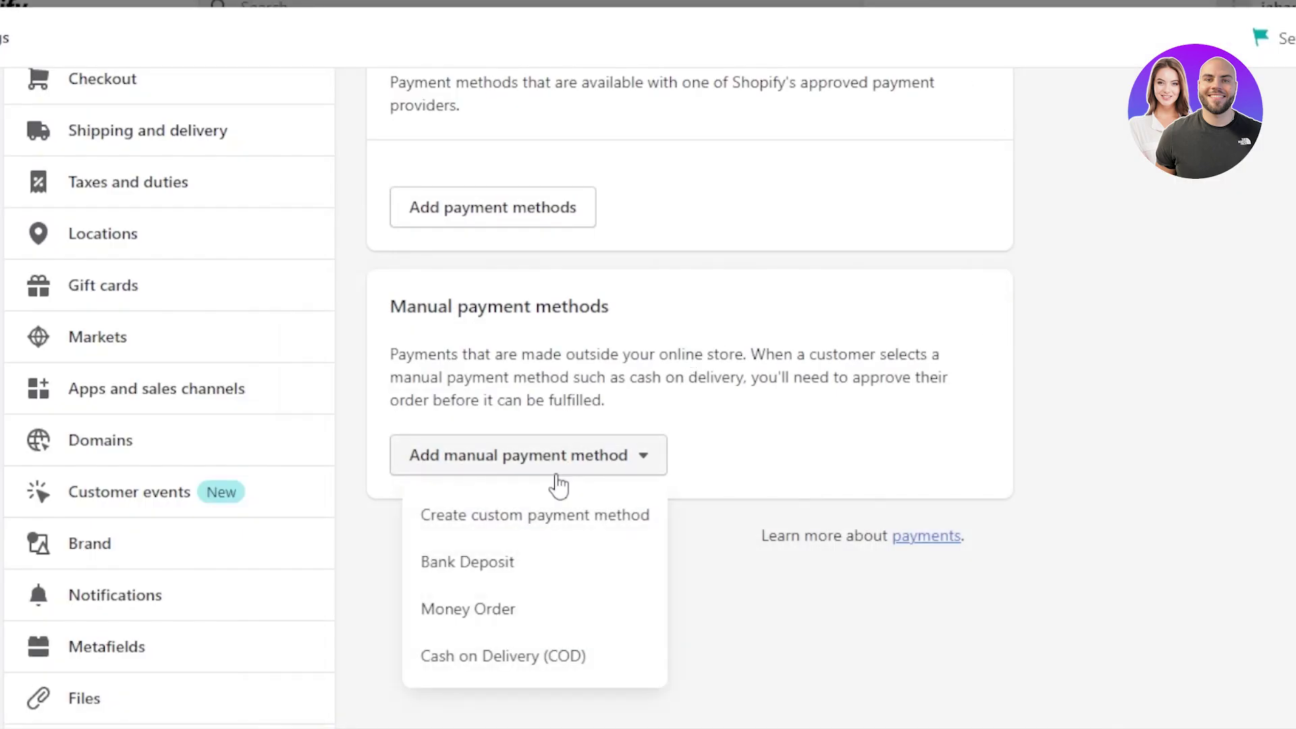
pyautogui.click(480, 658)
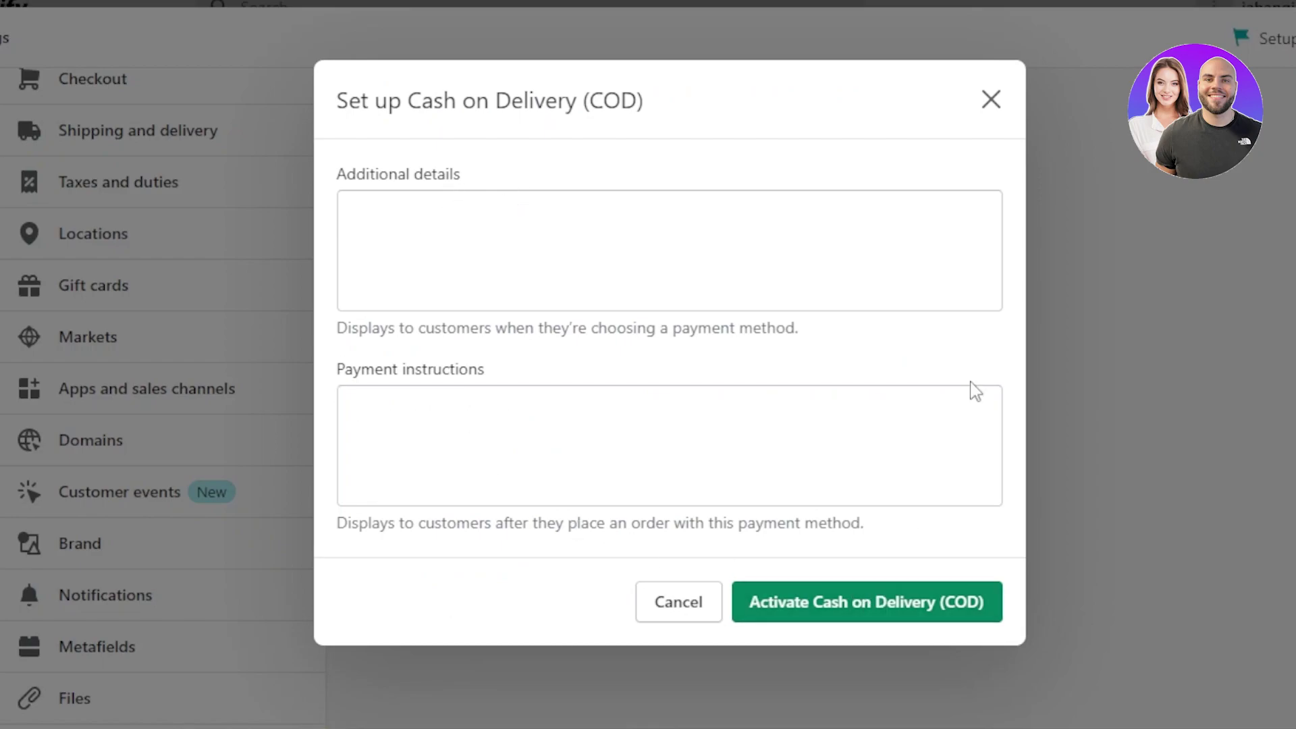
pyautogui.click(993, 100)
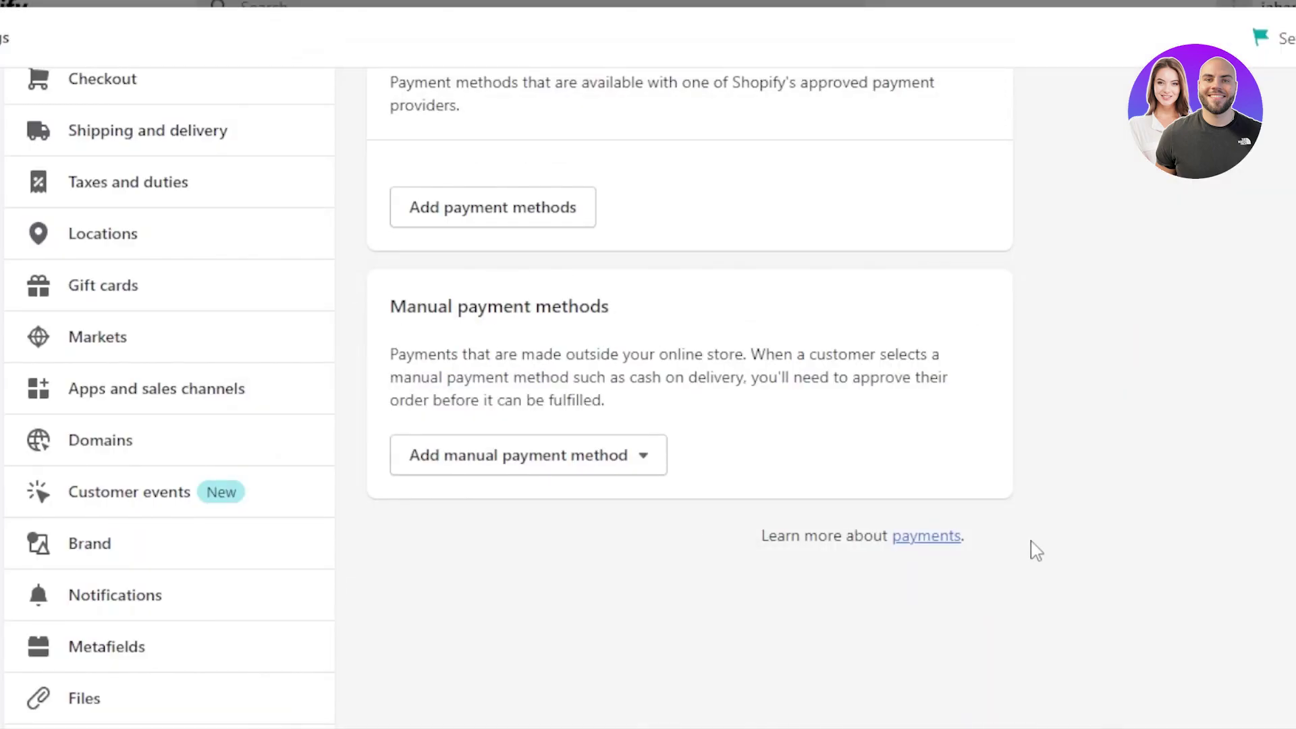
pyautogui.scroll(4, 688, 399)
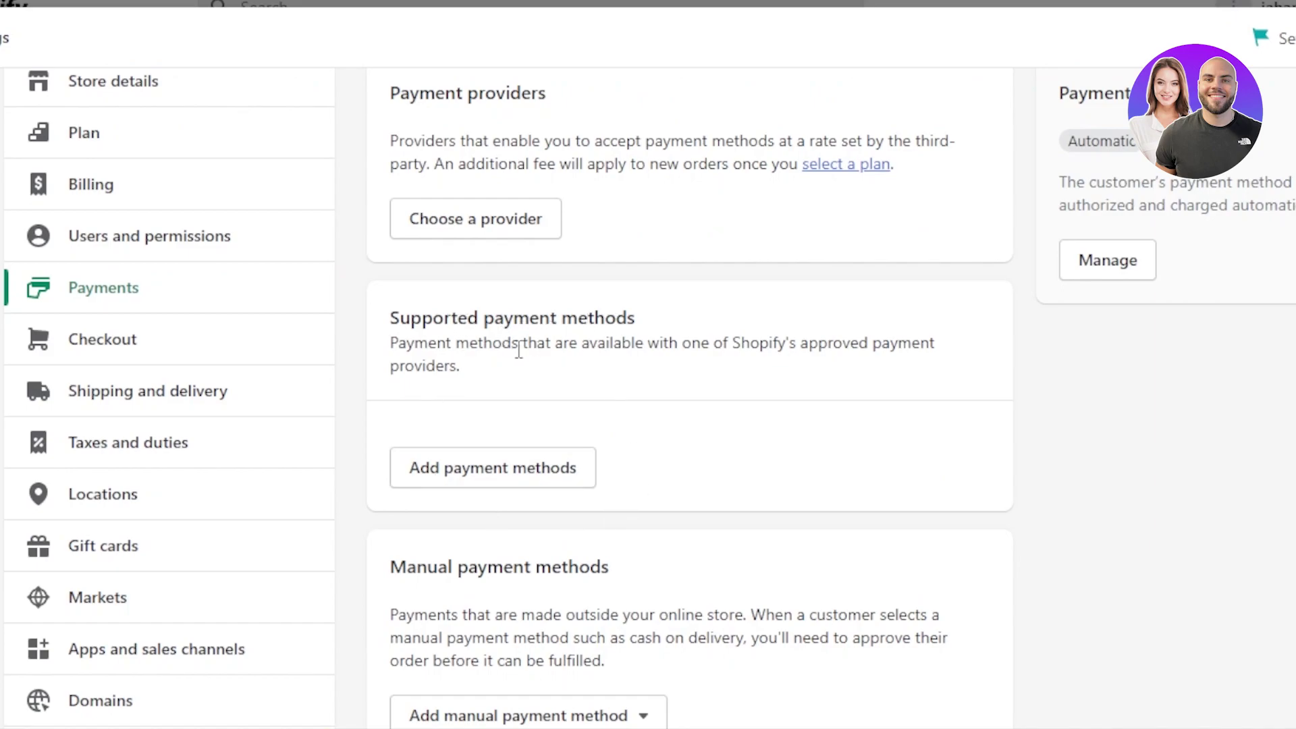
# - Open Add payment methods and choose Mastercard as a search method
pyautogui.click(518, 478)
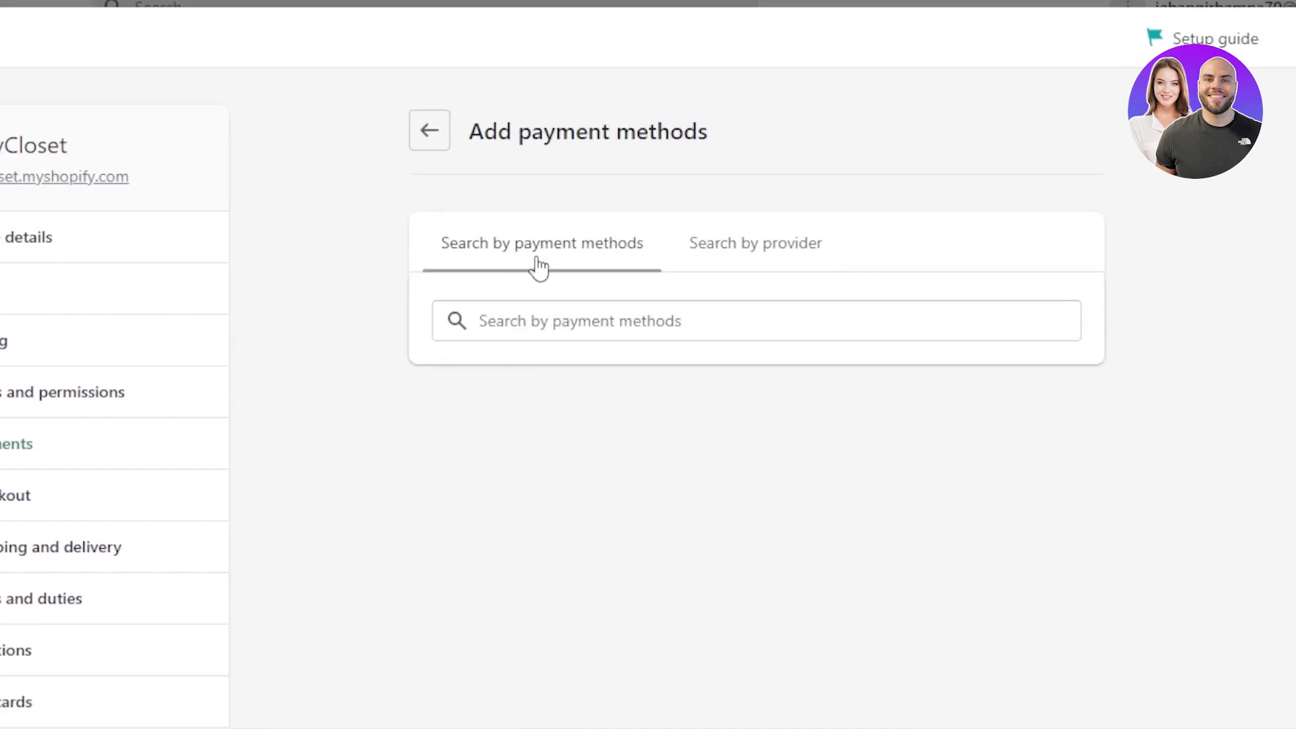
pyautogui.click(544, 327)
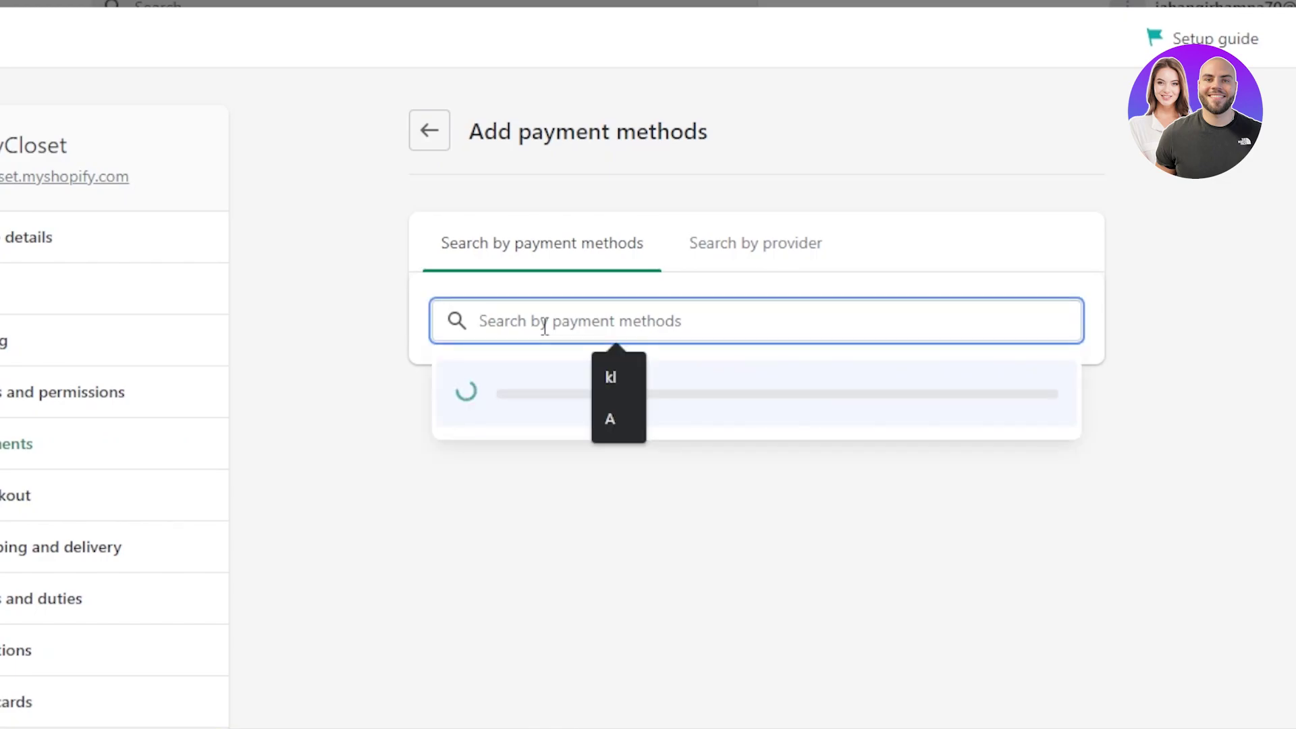
pyautogui.write('master')
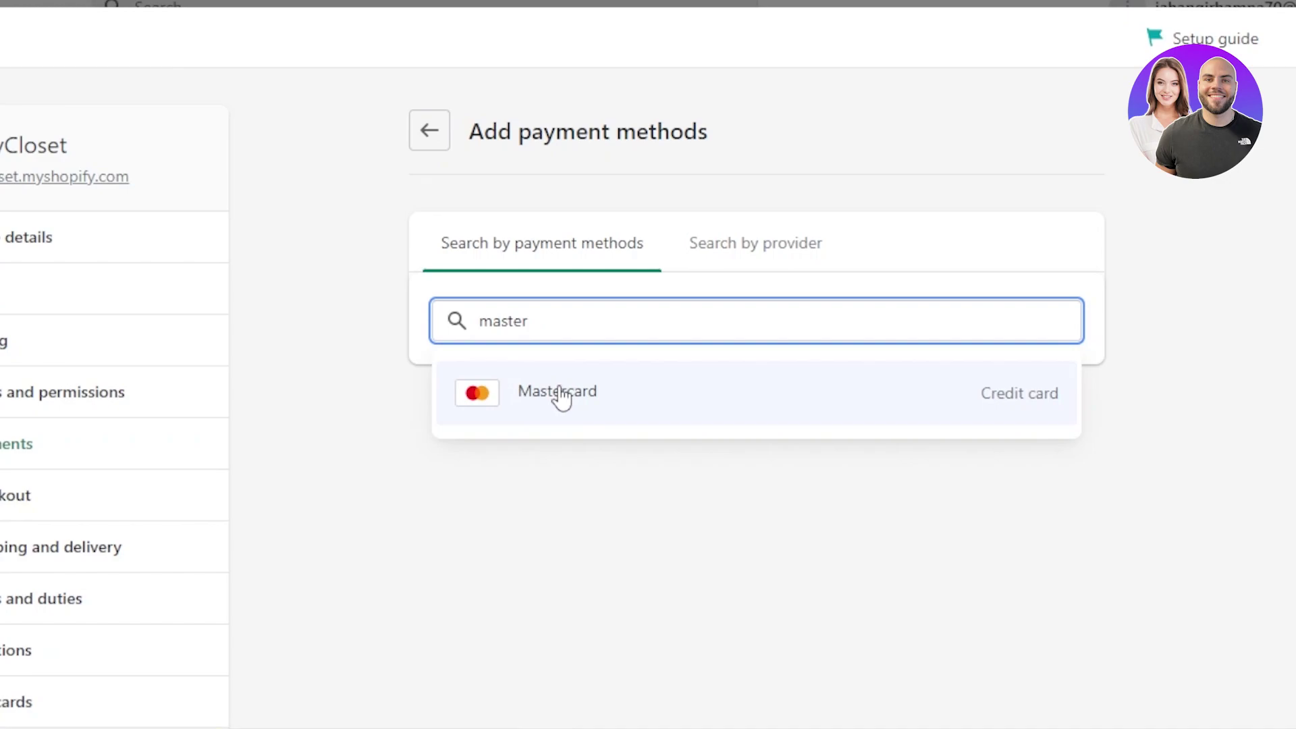
pyautogui.click(518, 368)
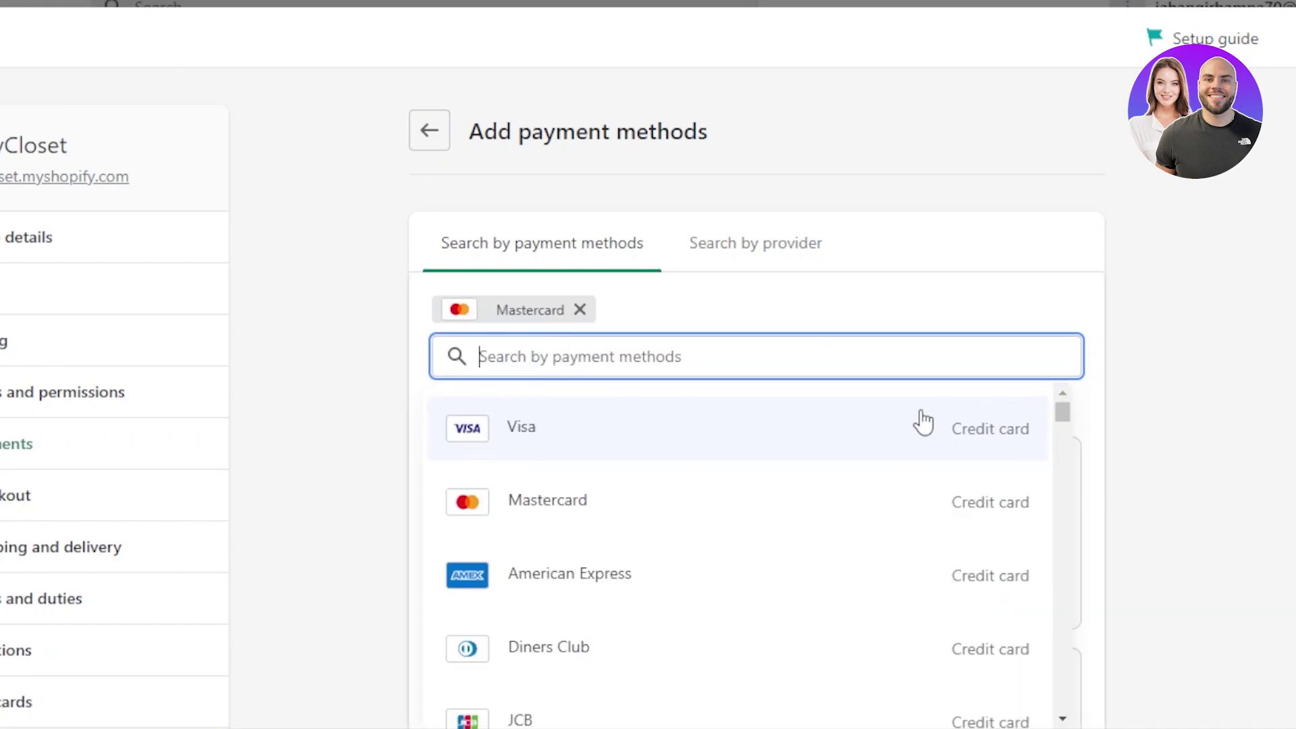
# - Add Visa, American Express and JCB to the chosen payment methods
pyautogui.scroll(-3, 756, 398)
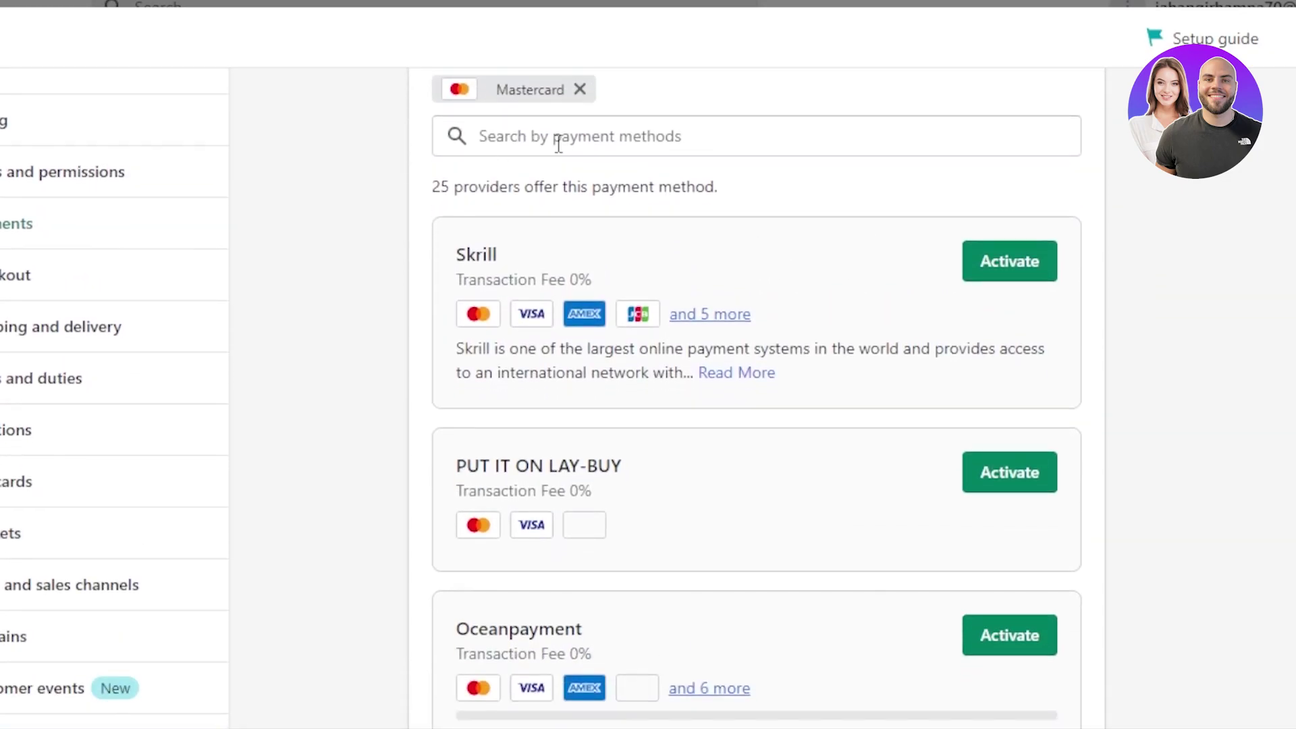
pyautogui.click(599, 144)
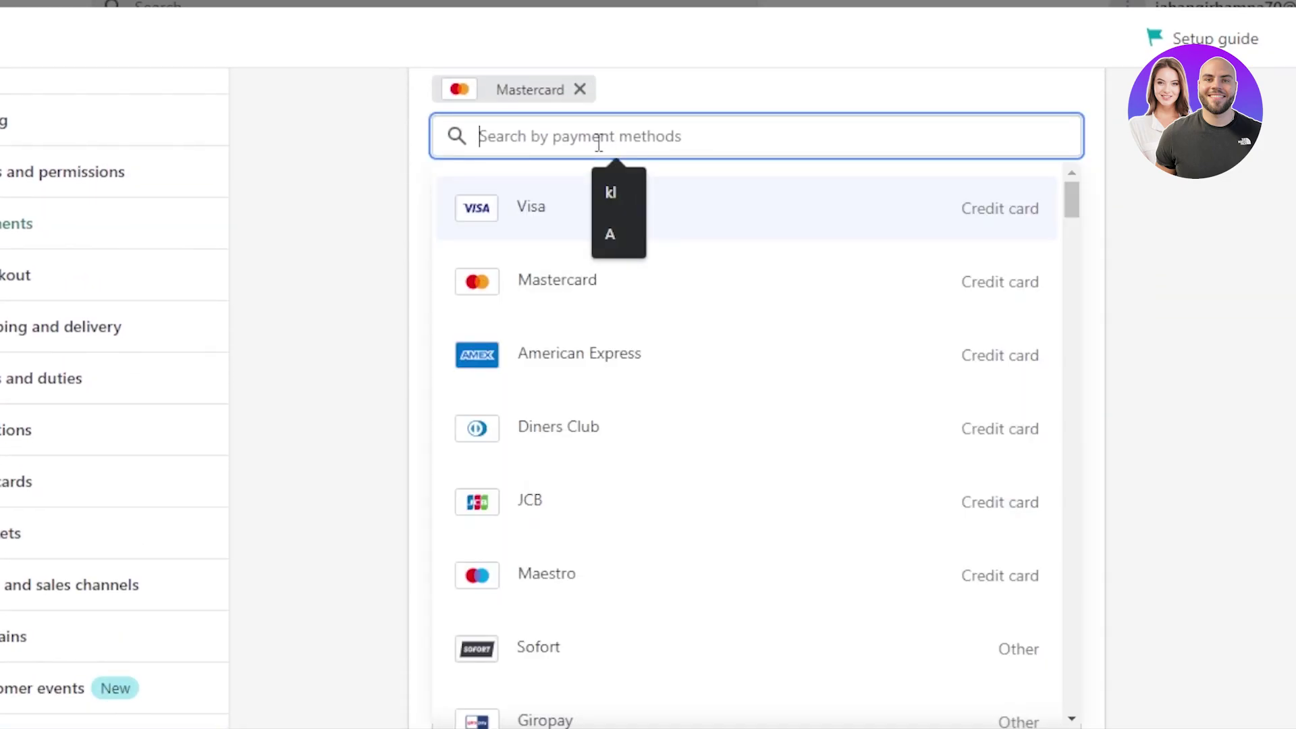
pyautogui.click(564, 214)
pyautogui.click(556, 367)
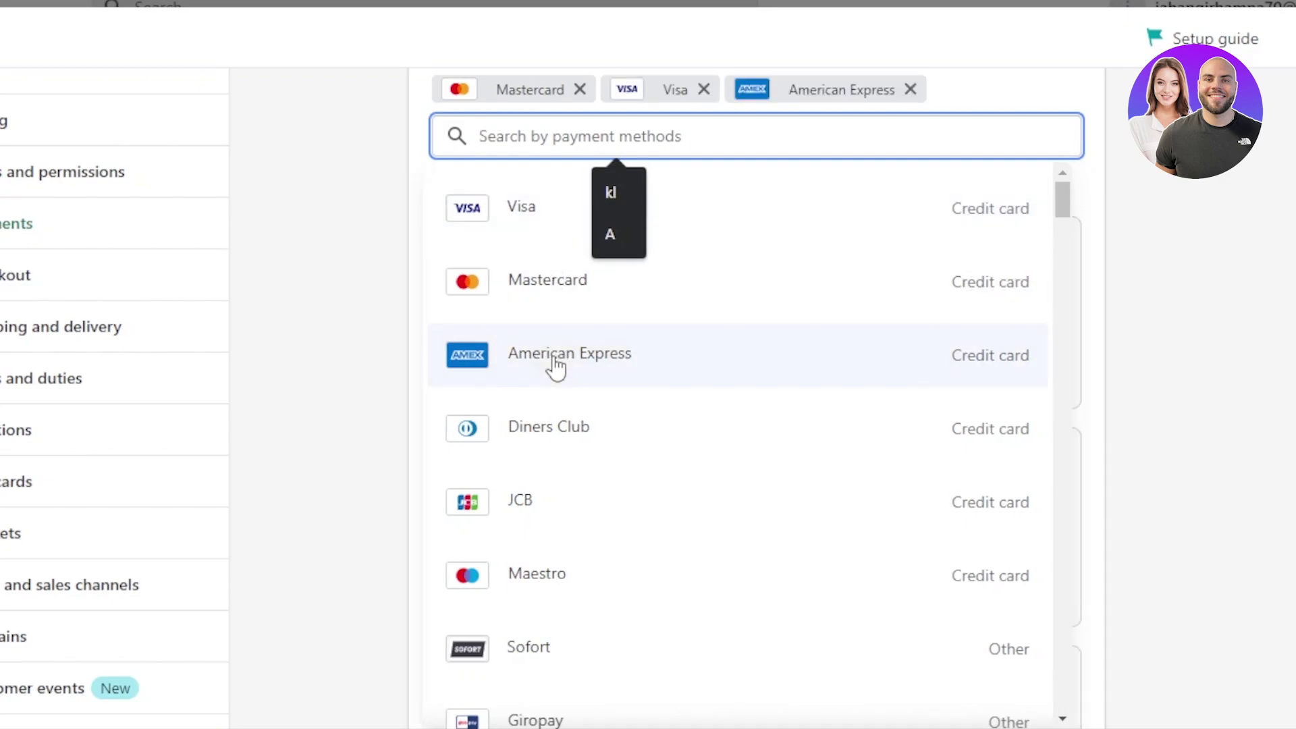
pyautogui.click(535, 529)
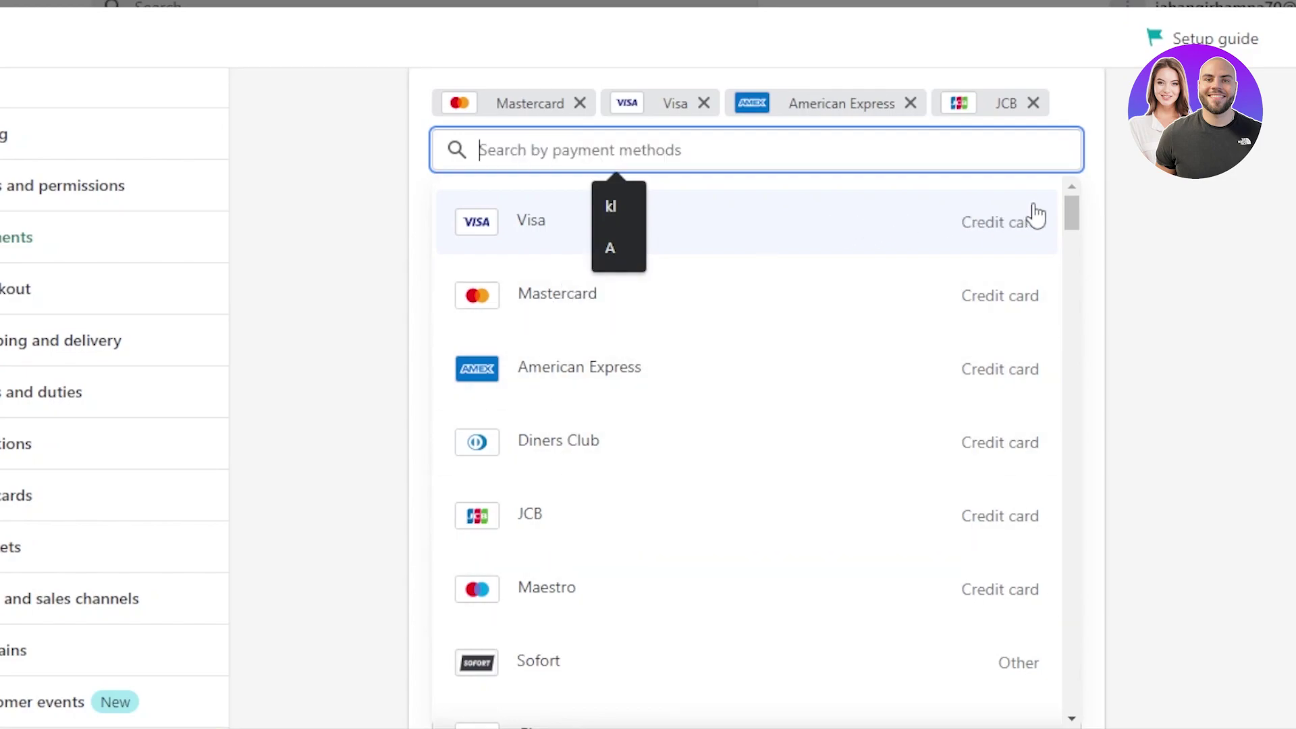
# - Add Union Pay, Klarna and WeChat Pay to the chosen payment methods
pyautogui.moveTo(1073, 223); pyautogui.dragTo(1072, 257)
pyautogui.click(533, 305)
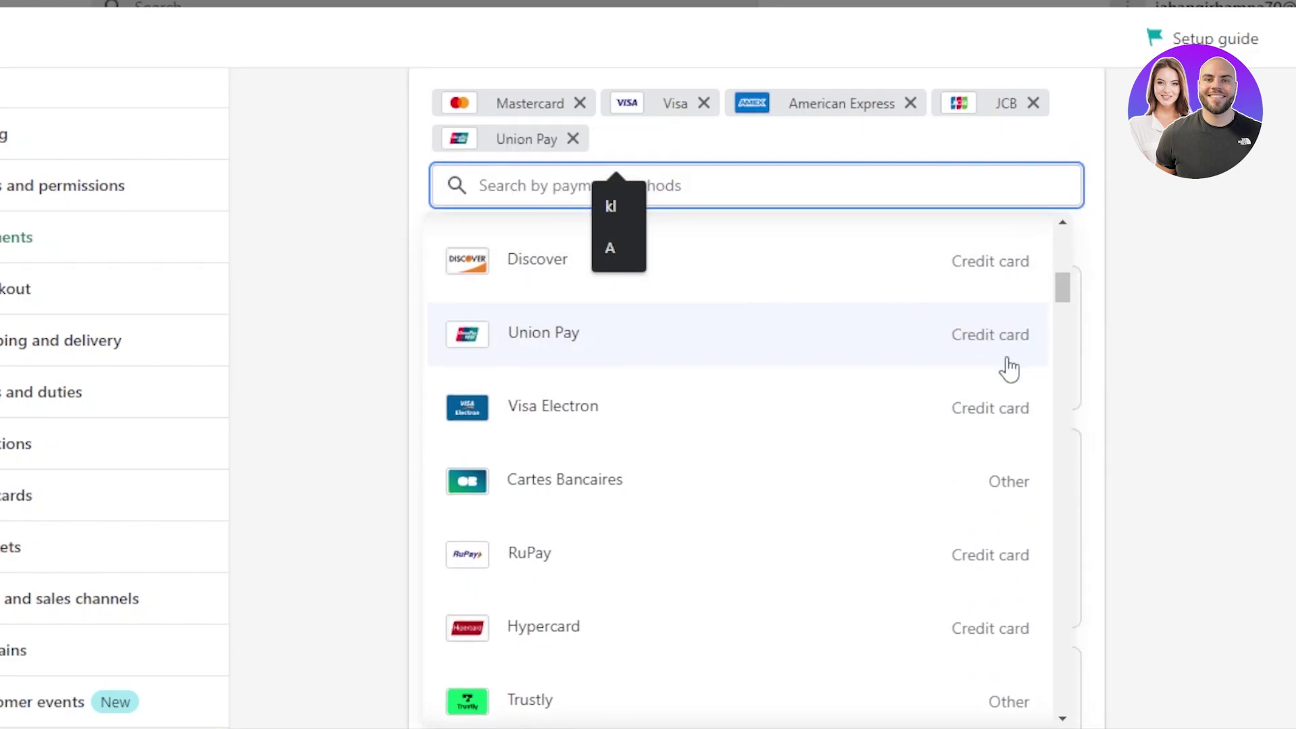
pyautogui.scroll(-1, 1053, 304)
pyautogui.moveTo(1072, 301); pyautogui.dragTo(1070, 382)
pyautogui.click(509, 492)
pyautogui.scroll(-5, 1071, 425)
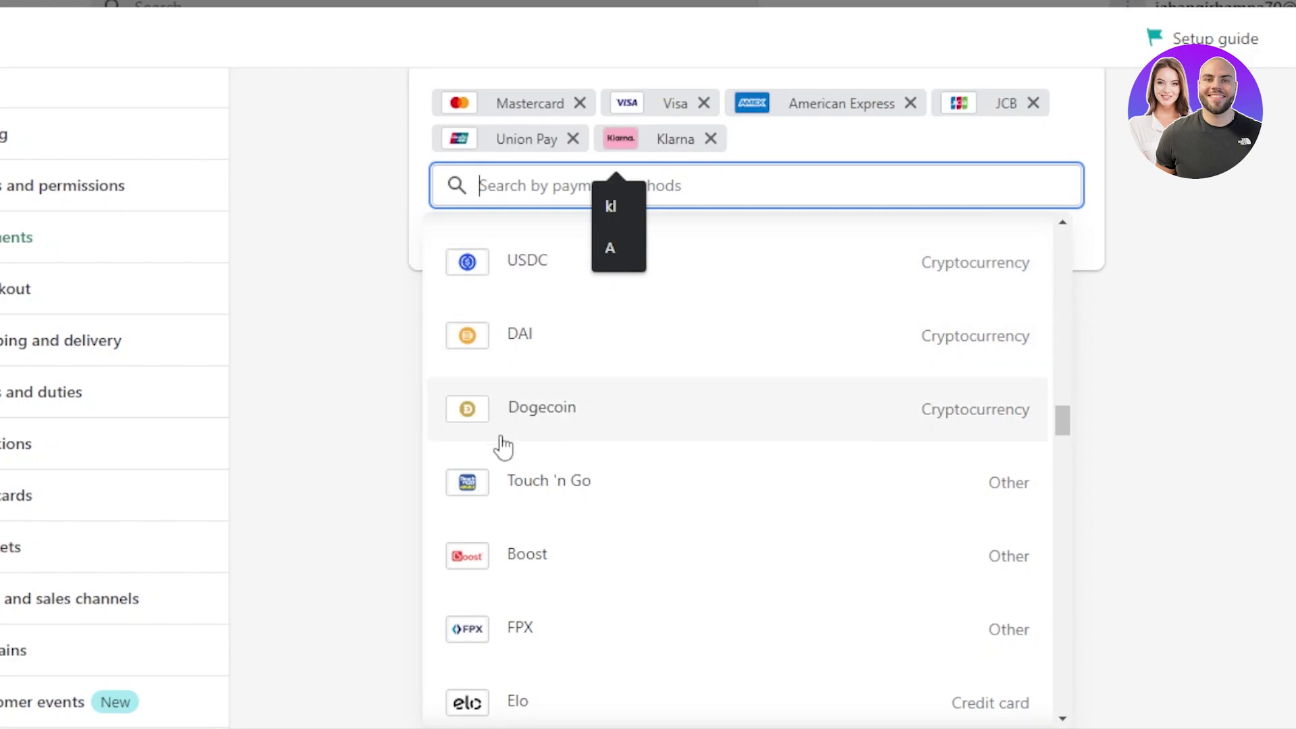
pyautogui.moveTo(1064, 422); pyautogui.dragTo(1069, 471)
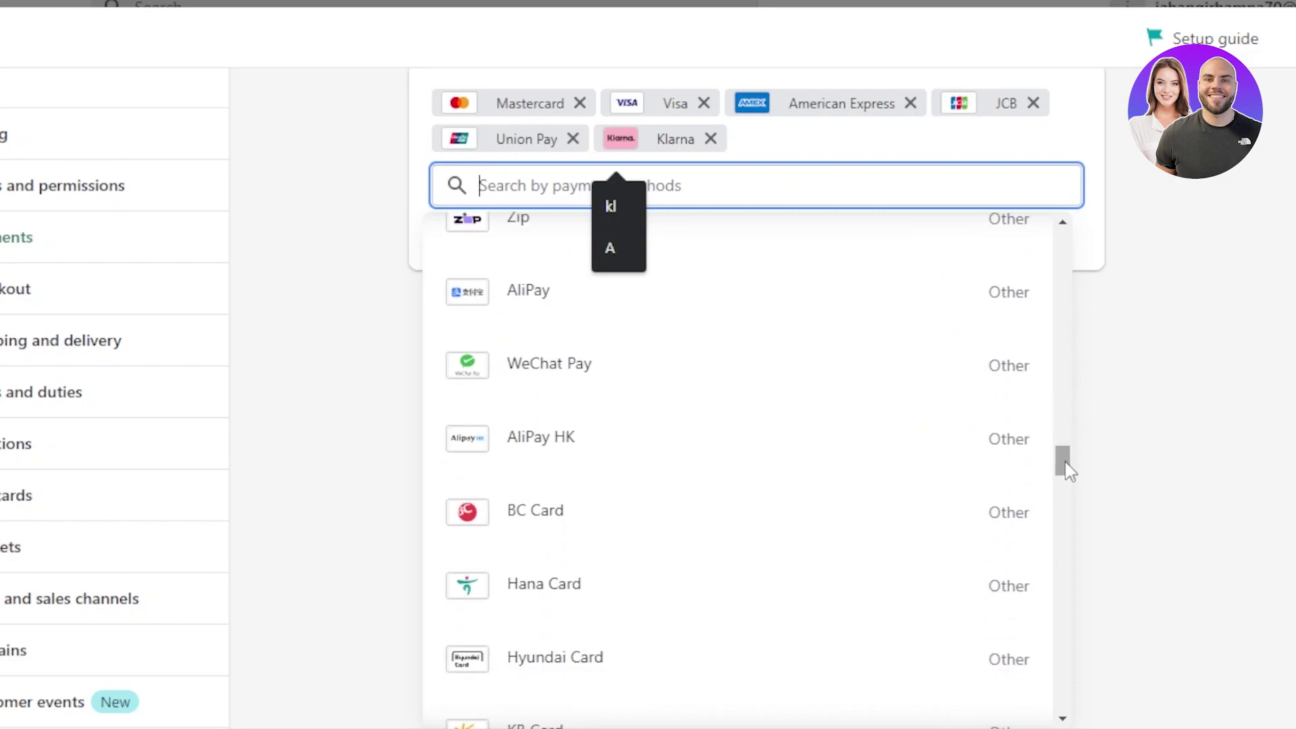
pyautogui.click(579, 386)
pyautogui.moveTo(1062, 452); pyautogui.dragTo(1059, 211)
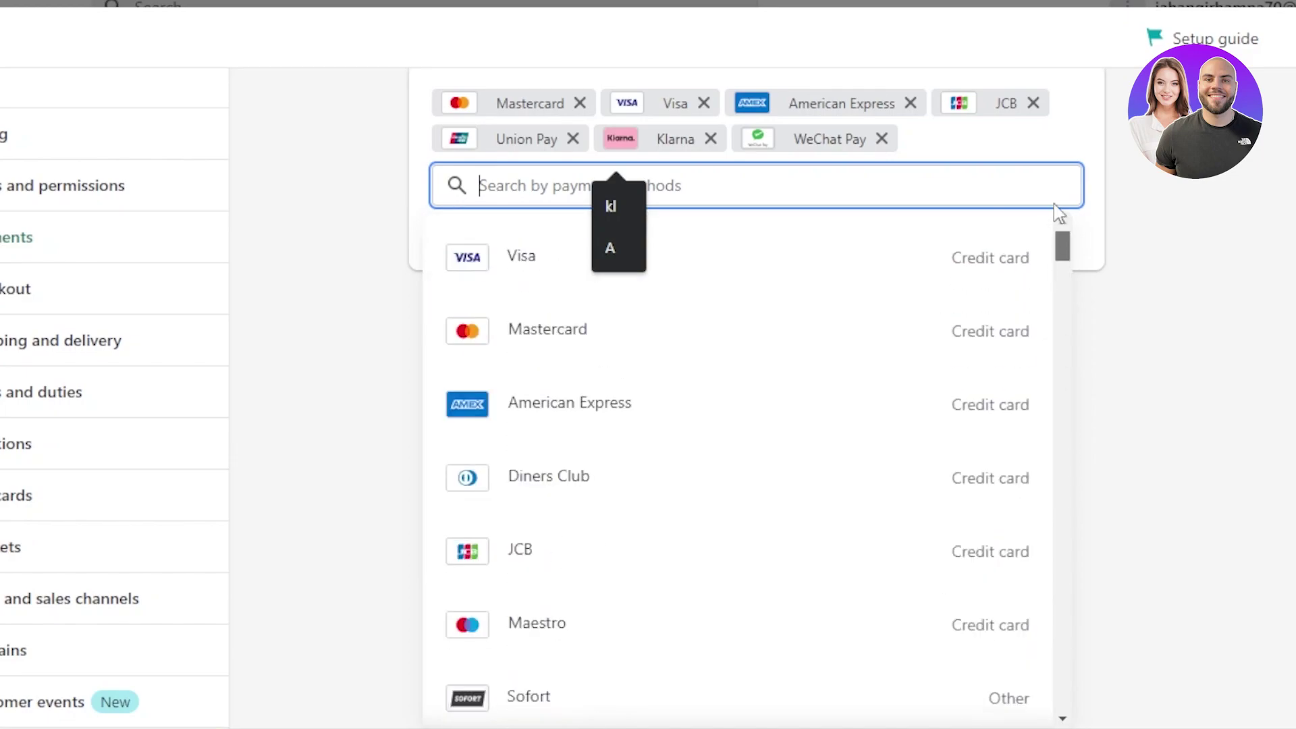
# - Remove Klarna from the filter, leaving FasterPay and Paymentwall as matching providers
pyautogui.click(909, 162)
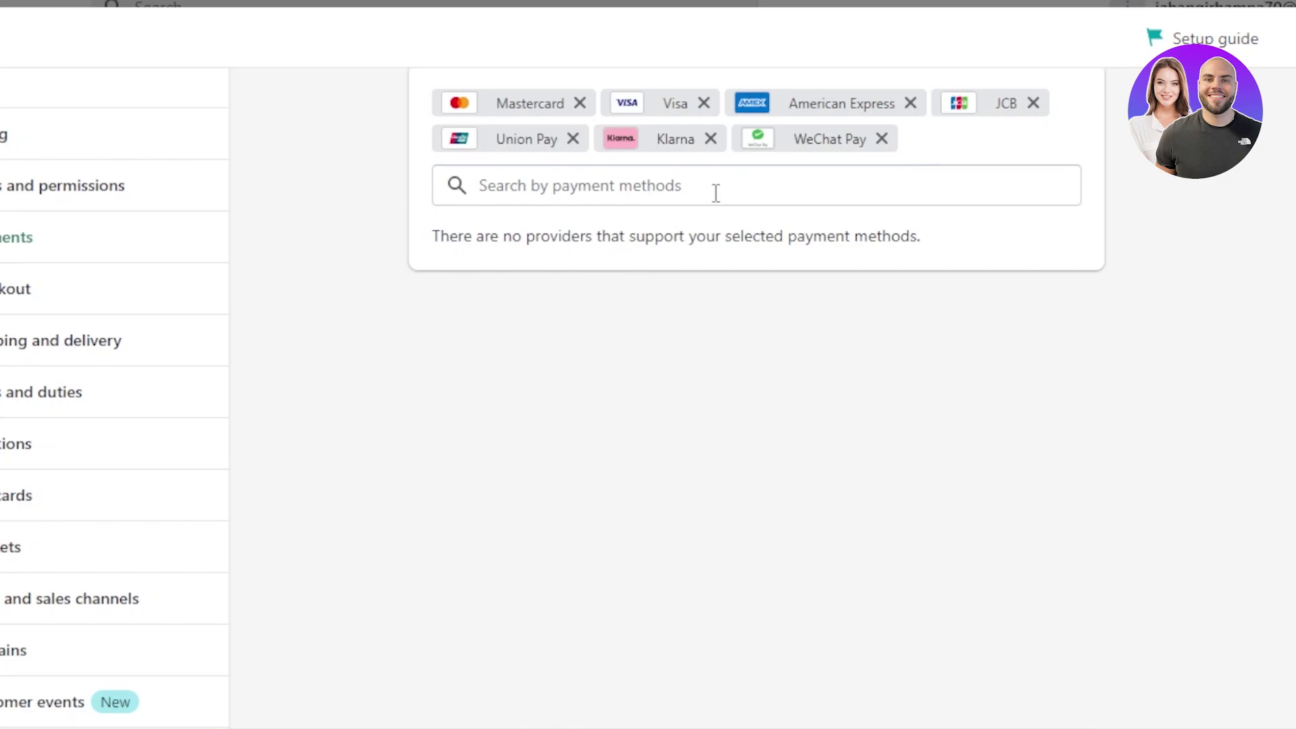
pyautogui.click(692, 187)
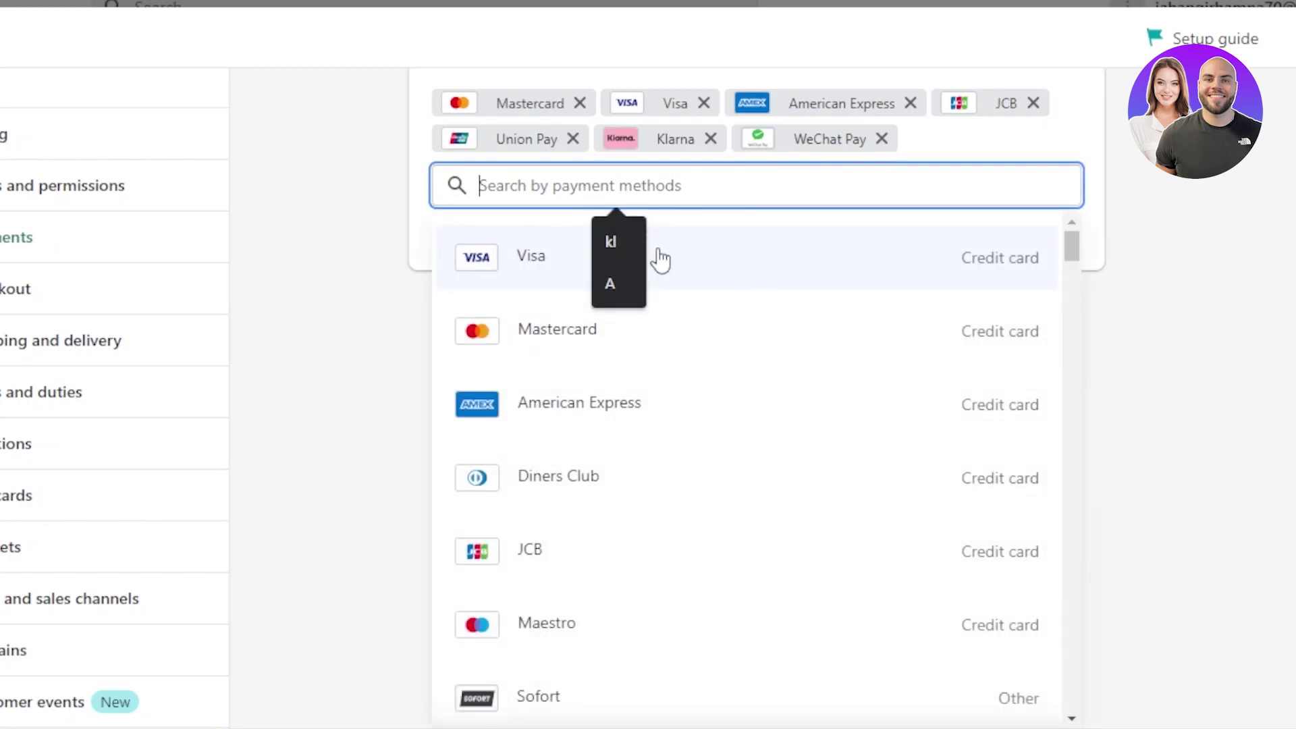
pyautogui.press('Escape')
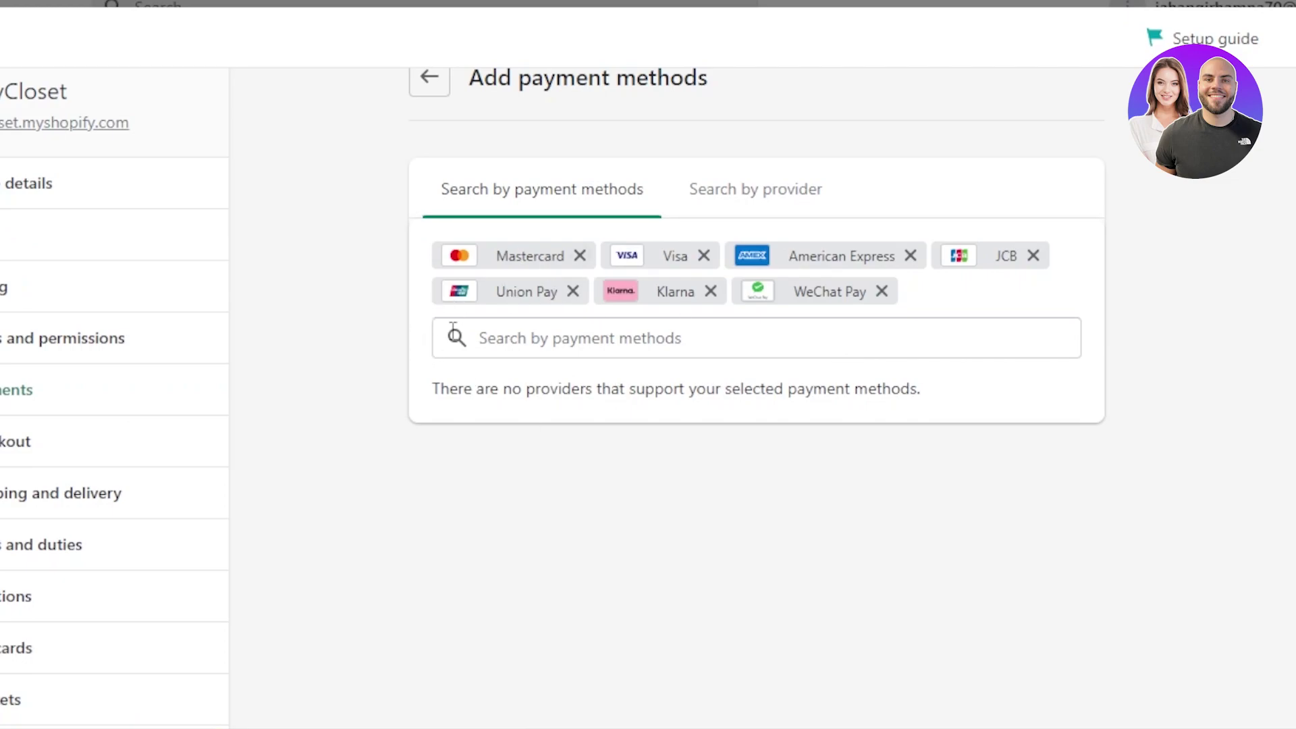
pyautogui.click(711, 290)
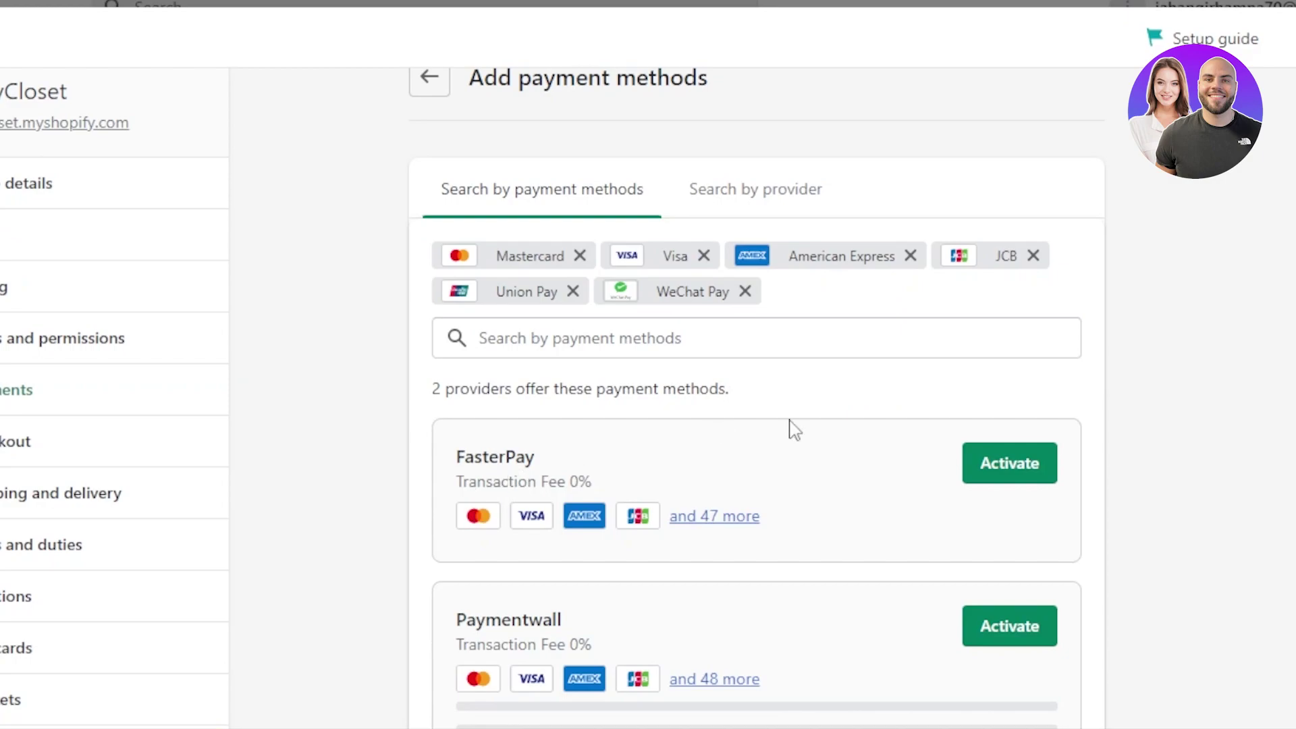
pyautogui.scroll(-3, 756, 398)
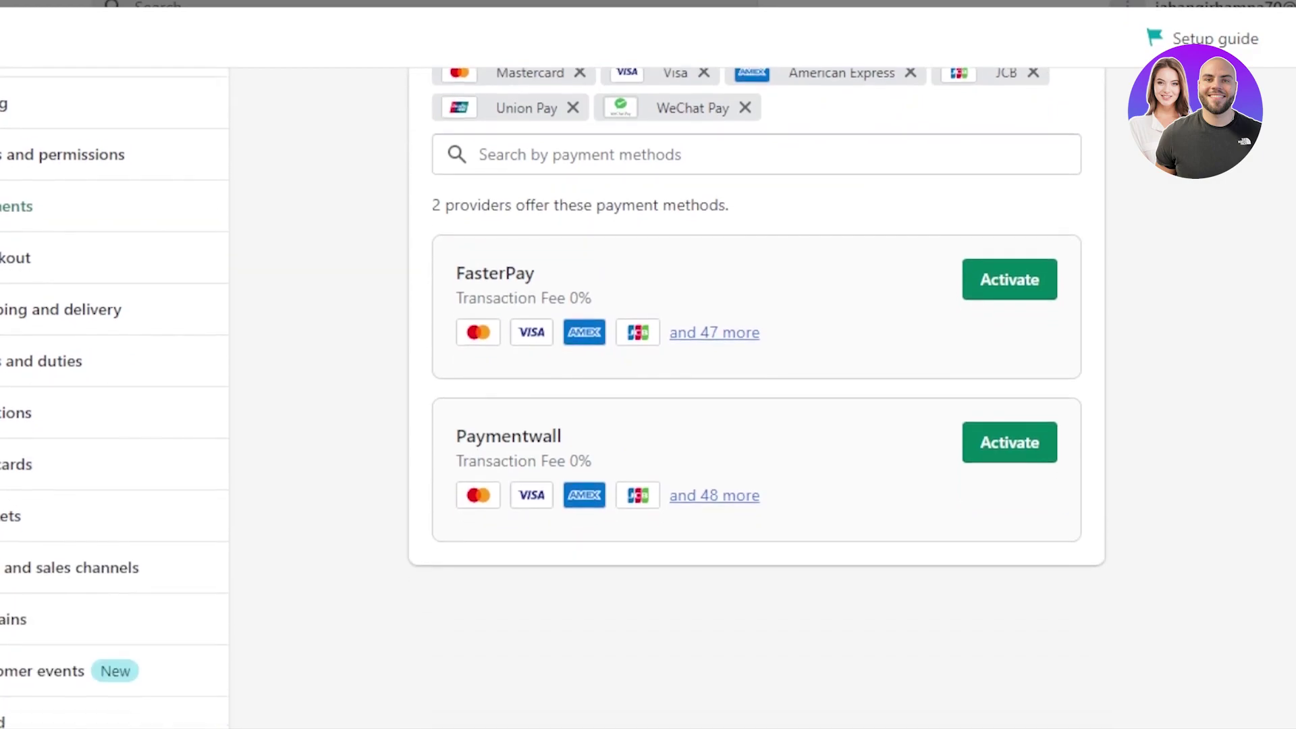
pyautogui.scroll(1, 755, 398)
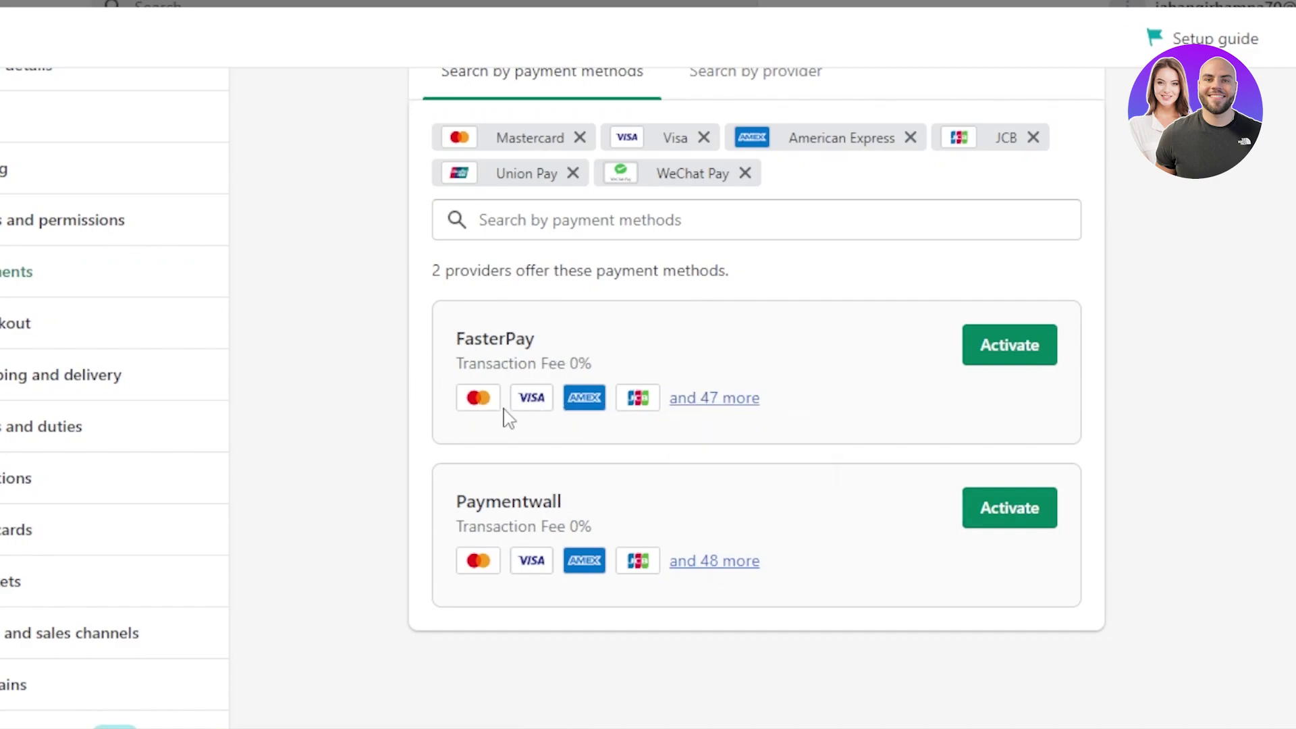
pyautogui.moveTo(705, 403)
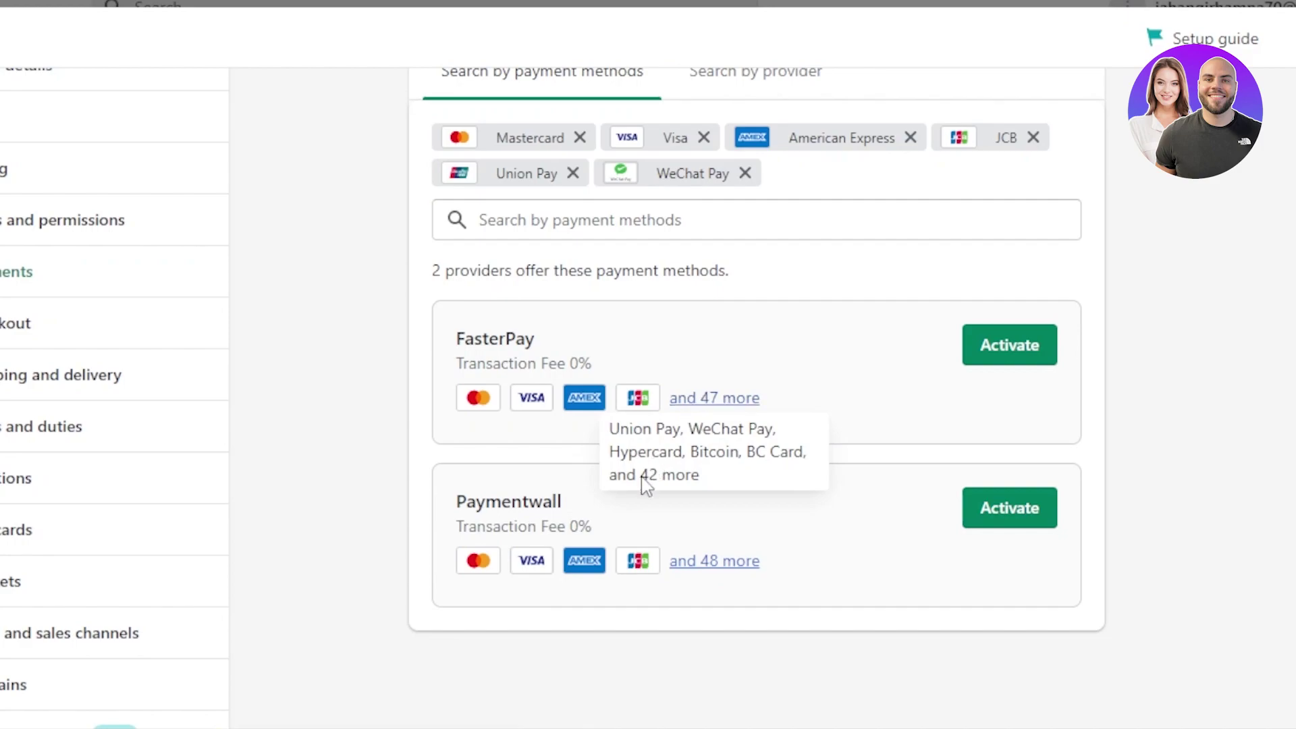
# - Activate FasterPay and start connecting a FasterPay account from its Account status section
pyautogui.click(1023, 349)
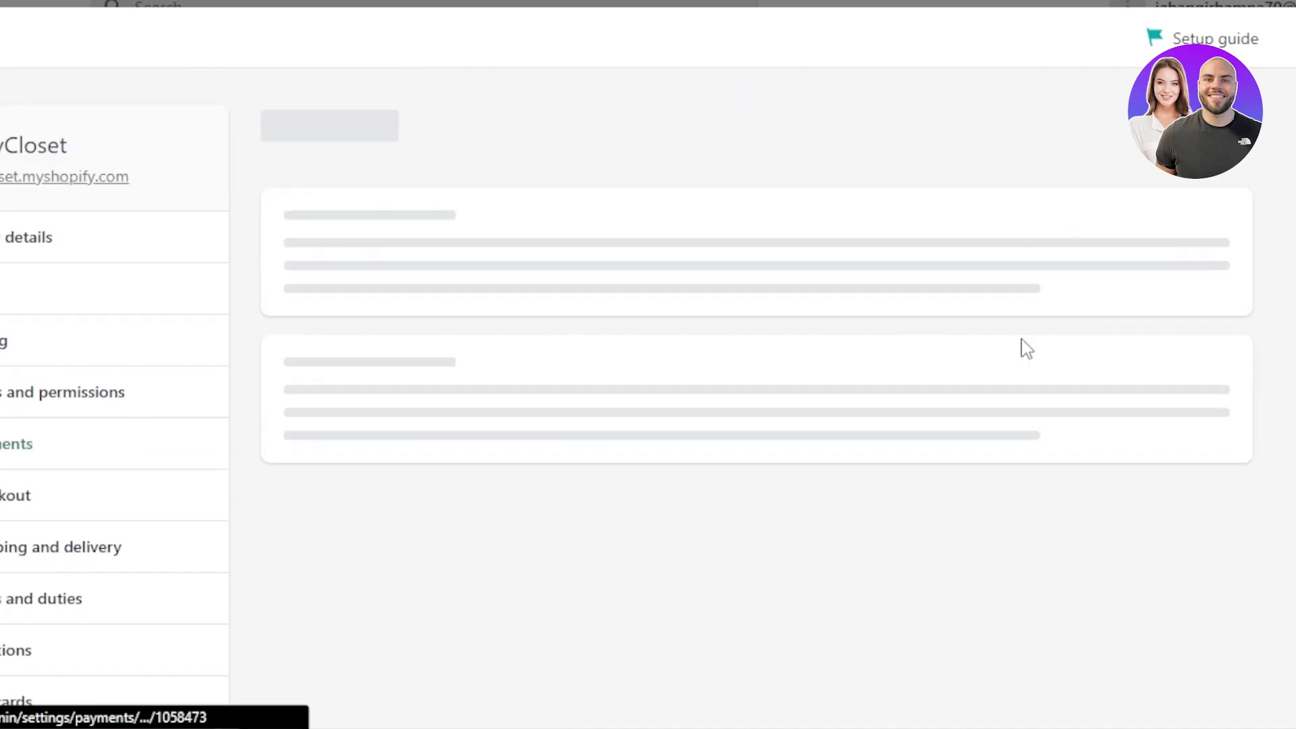
pyautogui.scroll(-8, 756, 405)
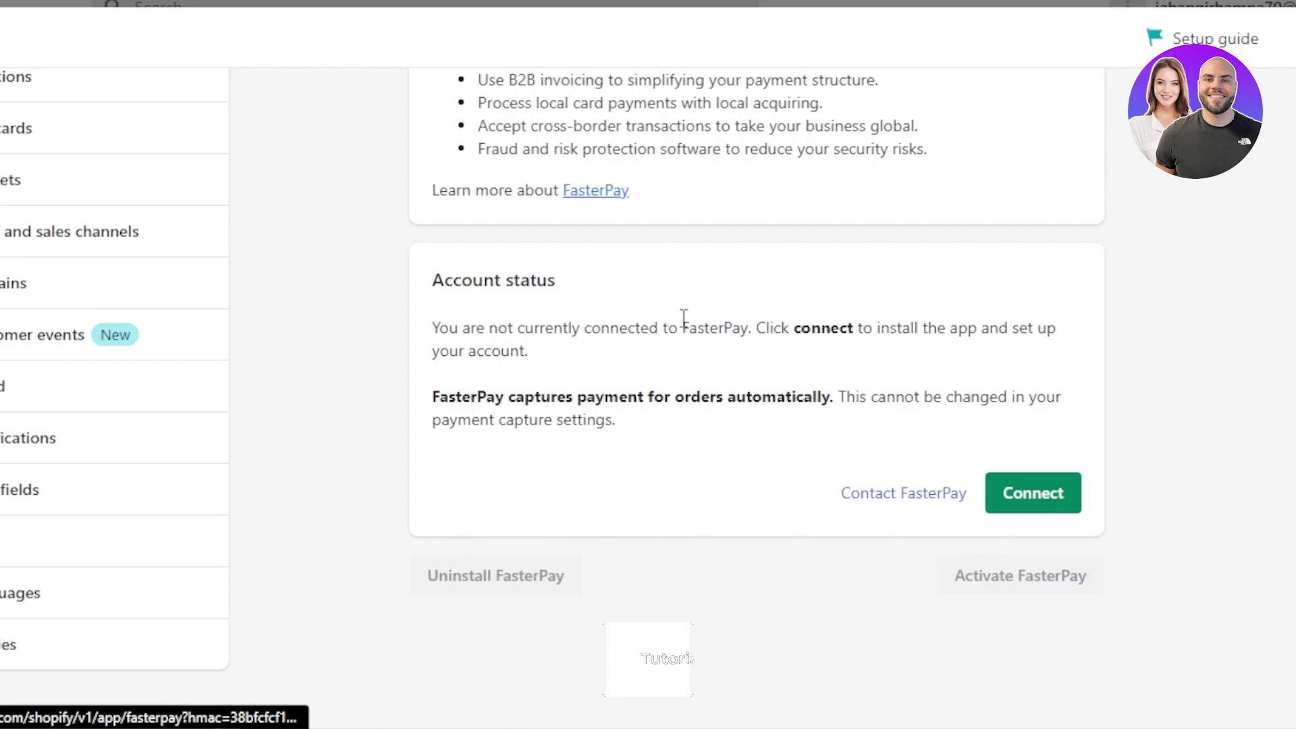
pyautogui.click(1038, 507)
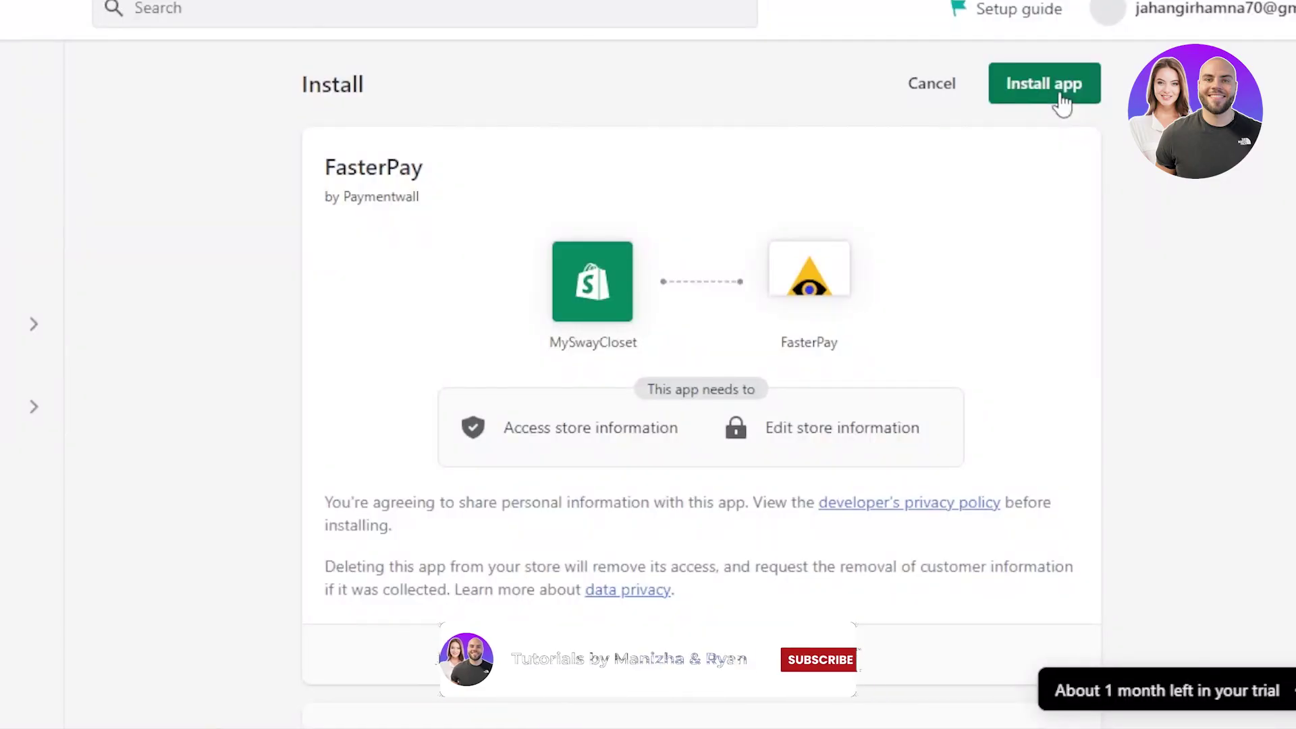
# - Start installing the FasterPay app from its install page
pyautogui.click(1059, 96)
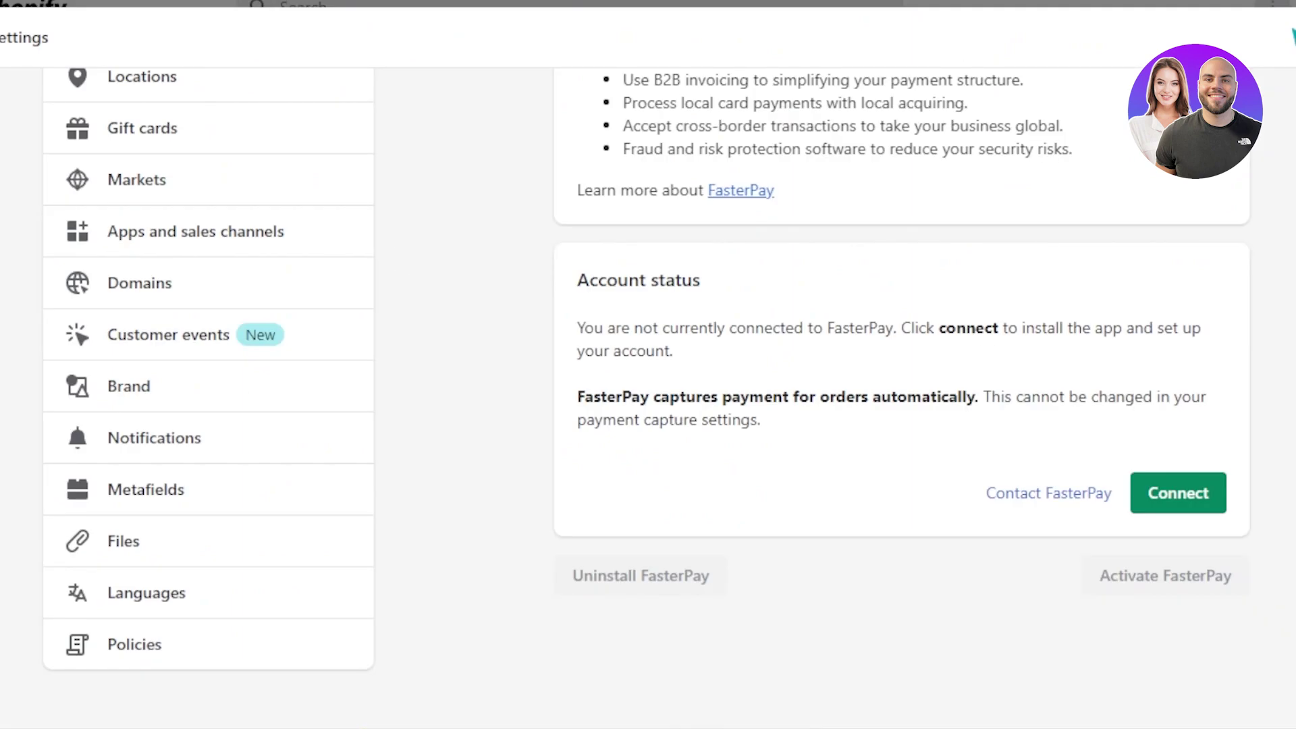
# - Go back to Settings > Payments and reopen Add payment methods with no methods chosen
pyautogui.scroll(8, 1018, 226)
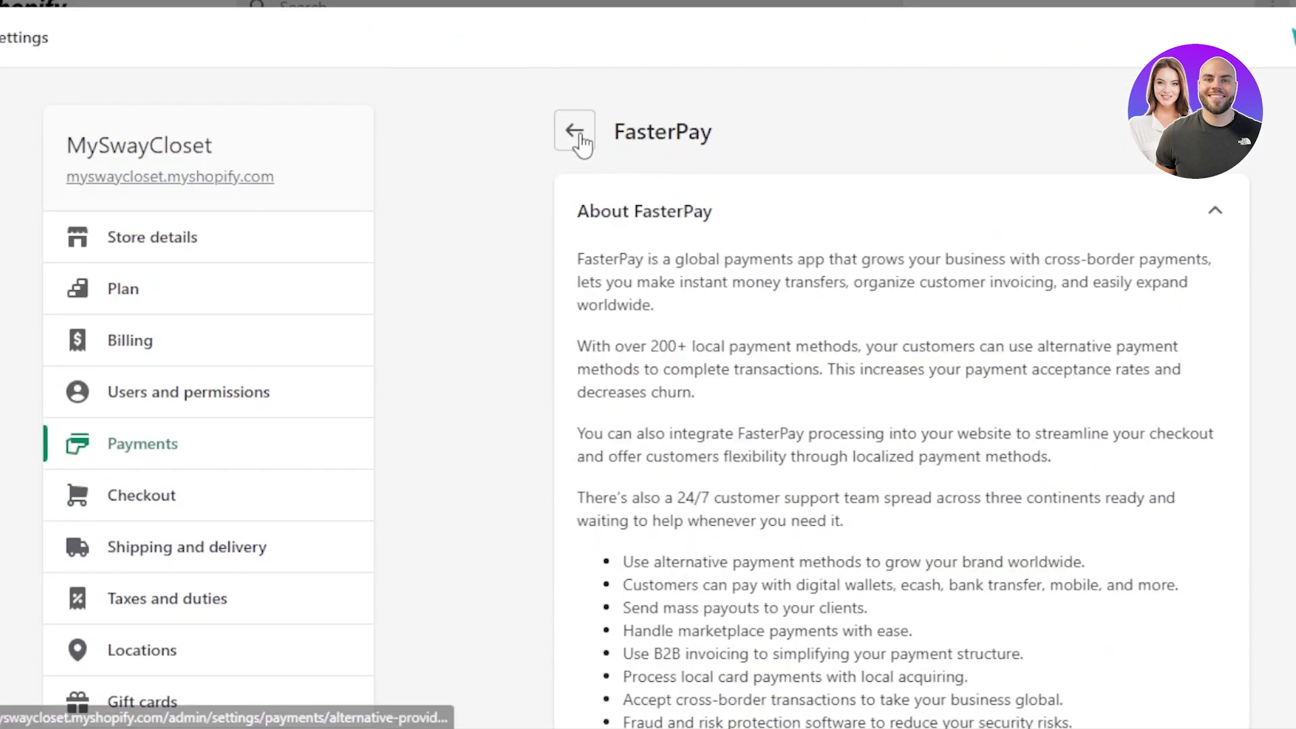
pyautogui.click(580, 138)
pyautogui.click(580, 139)
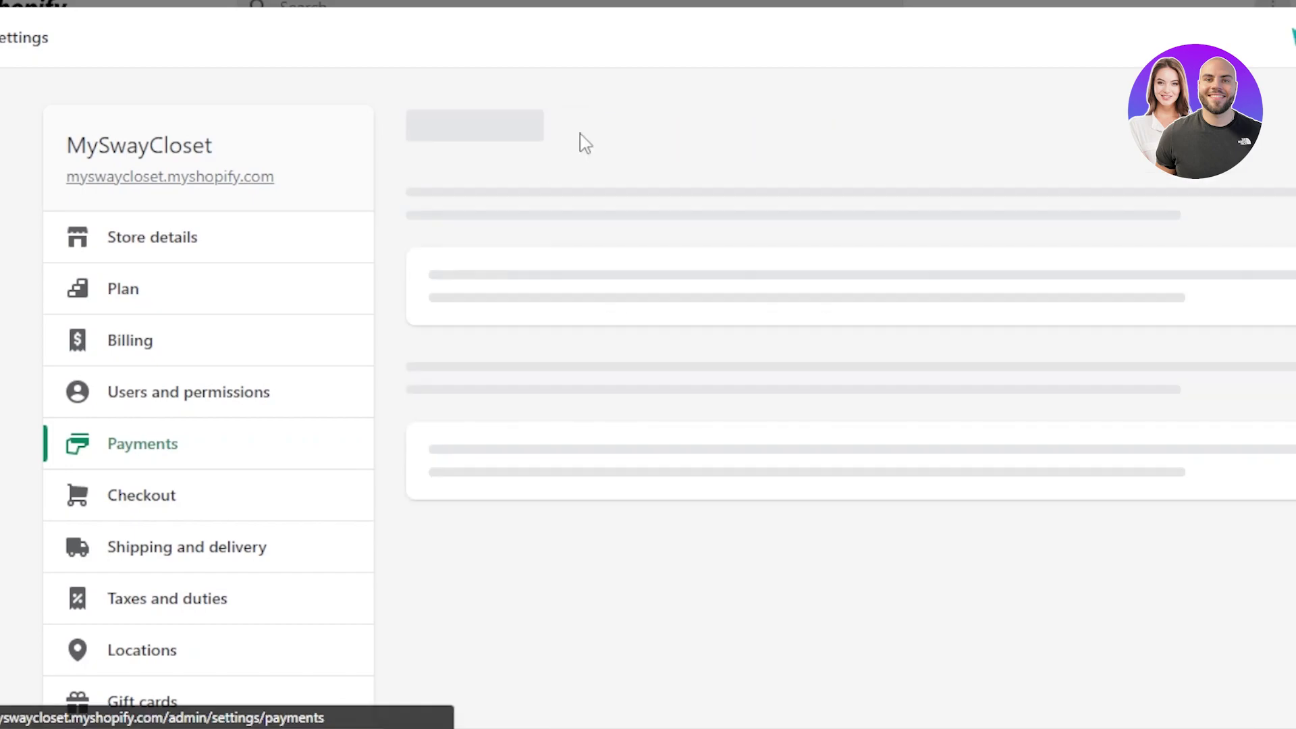
pyautogui.click(587, 633)
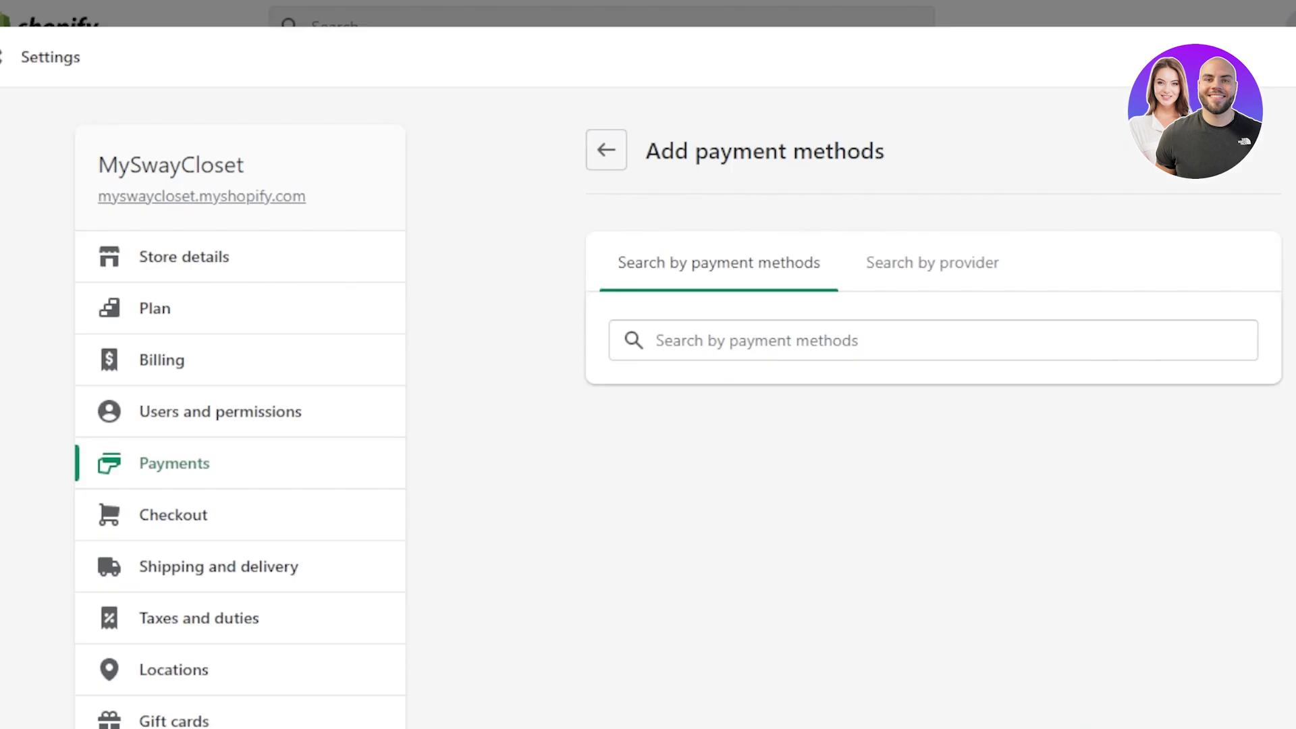
# - Search for 'stripe' by payment method and 'str' by provider, finding no Stripe results
pyautogui.click(675, 256)
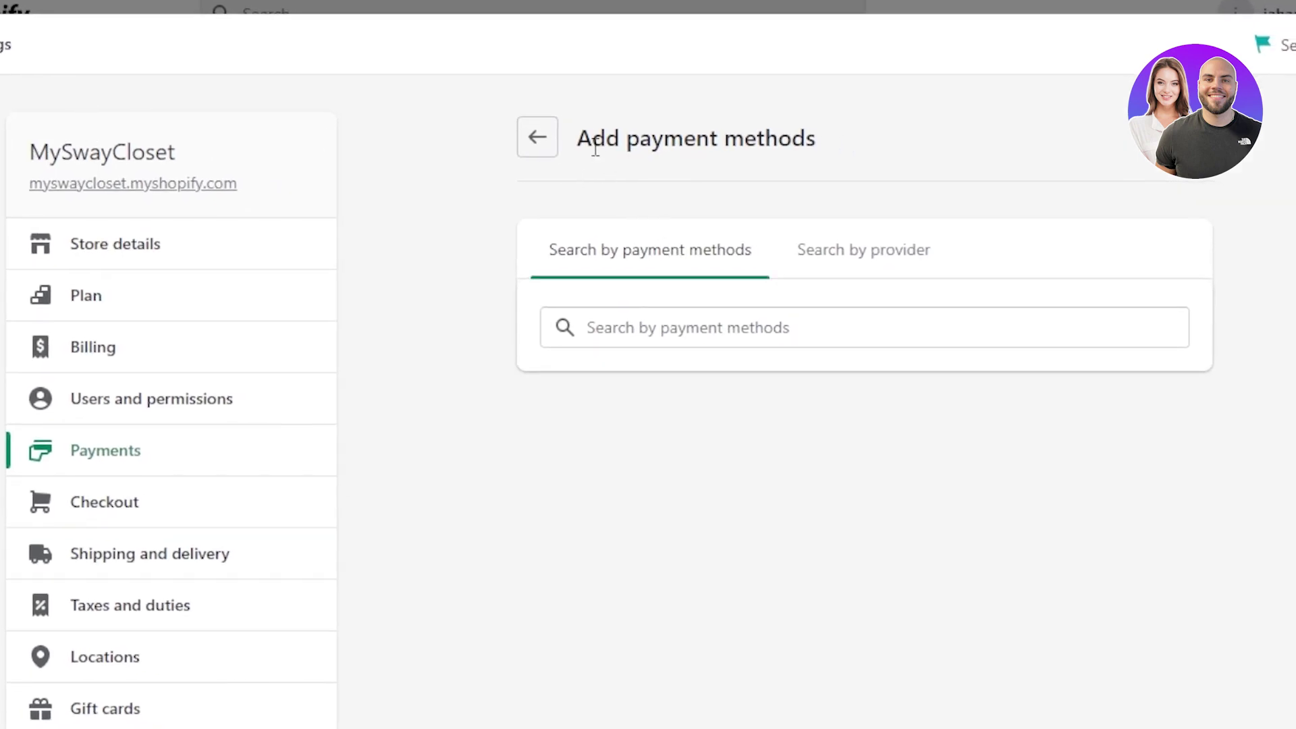
pyautogui.click(686, 327)
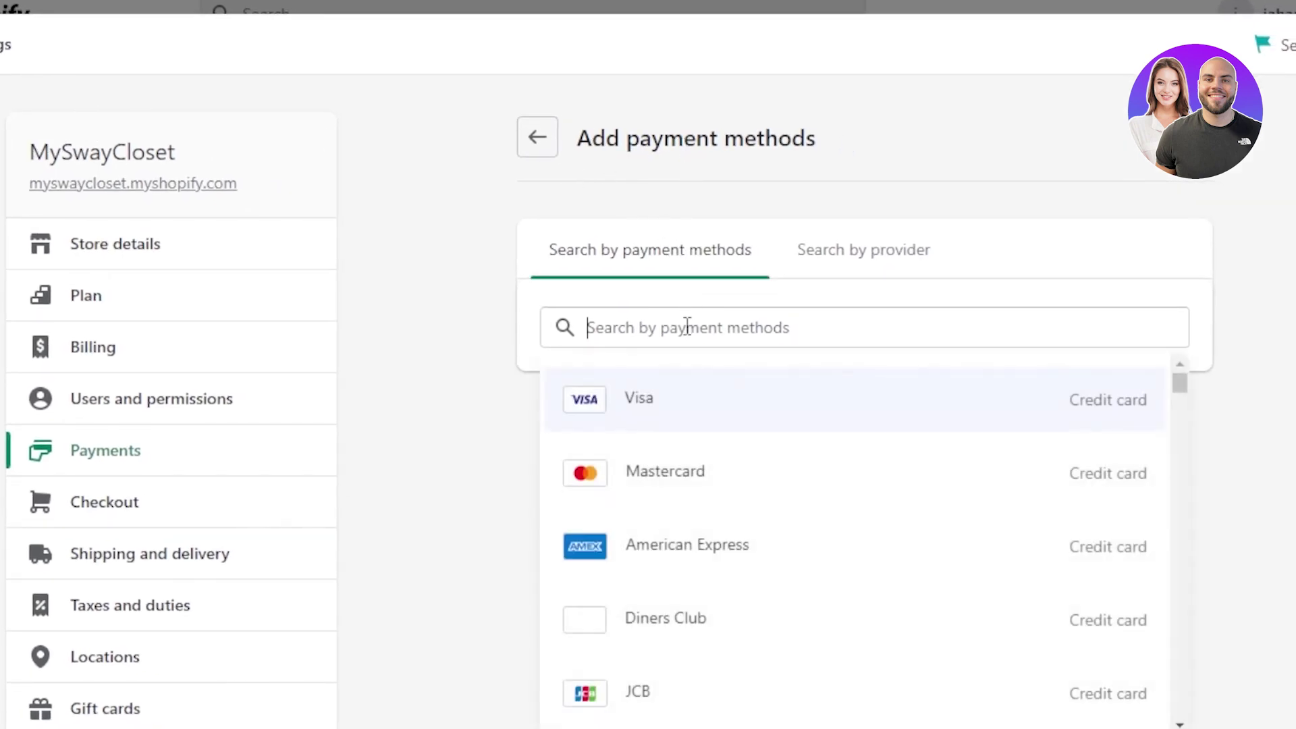
pyautogui.write('stripe')
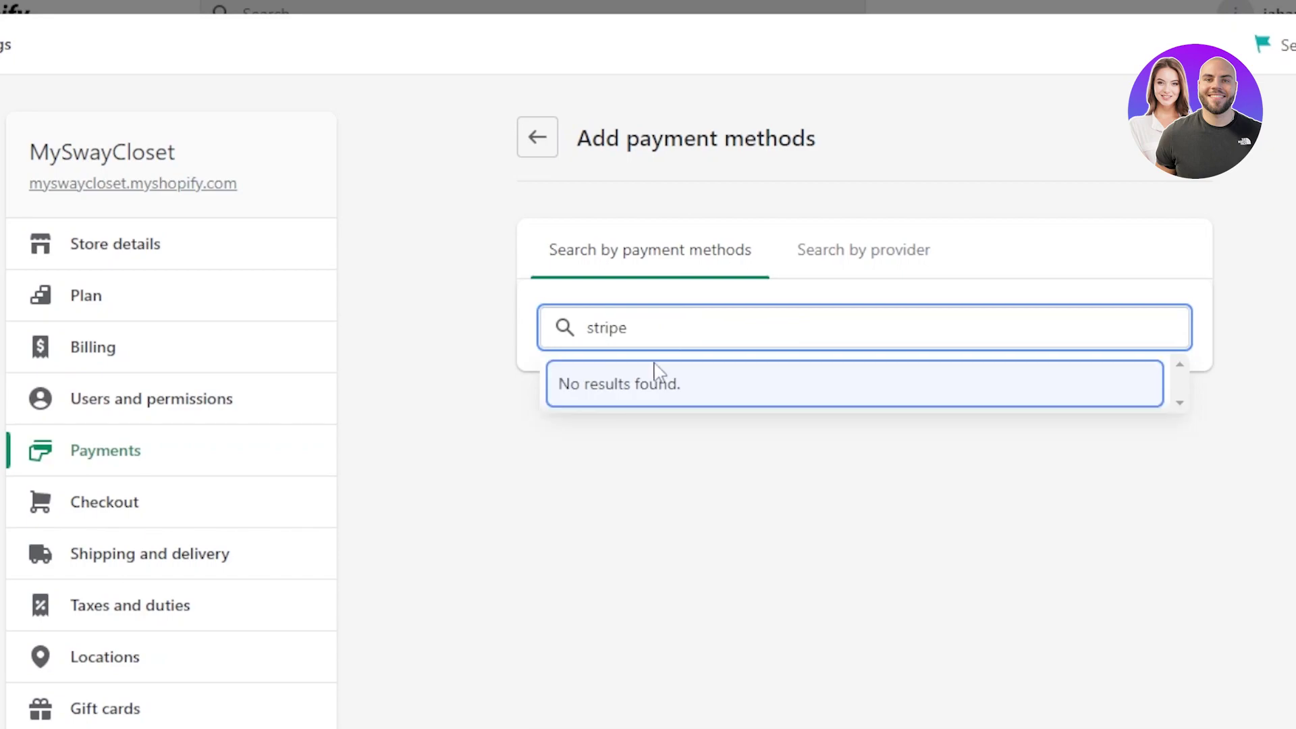
pyautogui.click(864, 272)
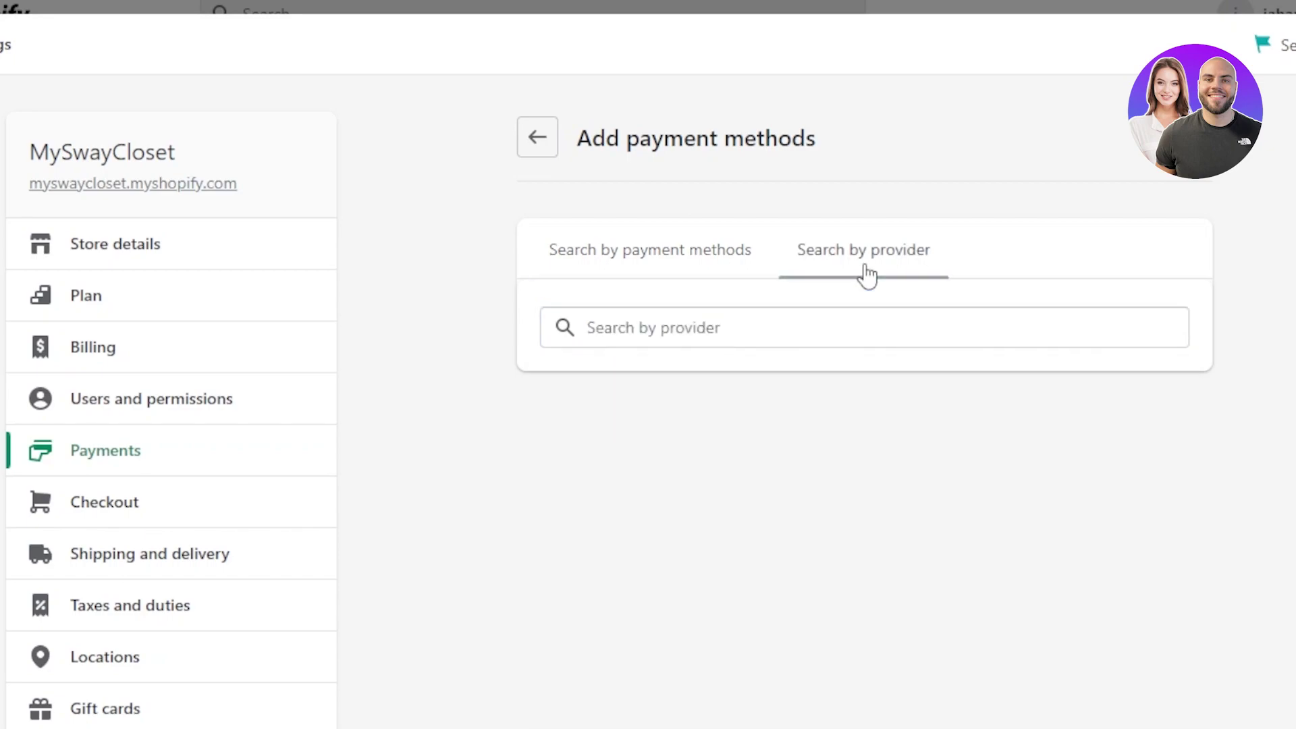
pyautogui.click(637, 329)
pyautogui.write('str')
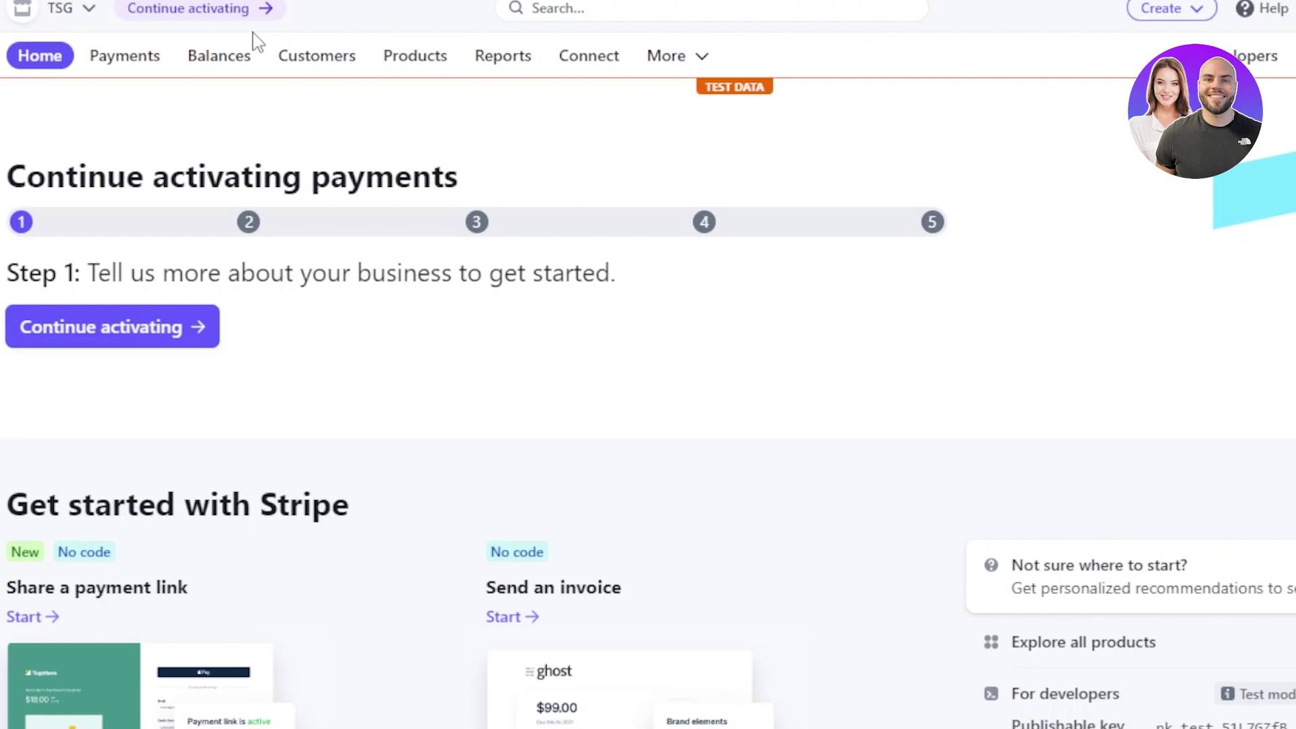
# - Start signing in to a Stripe account from the Stripe homepage
pyautogui.moveTo(739, 727)
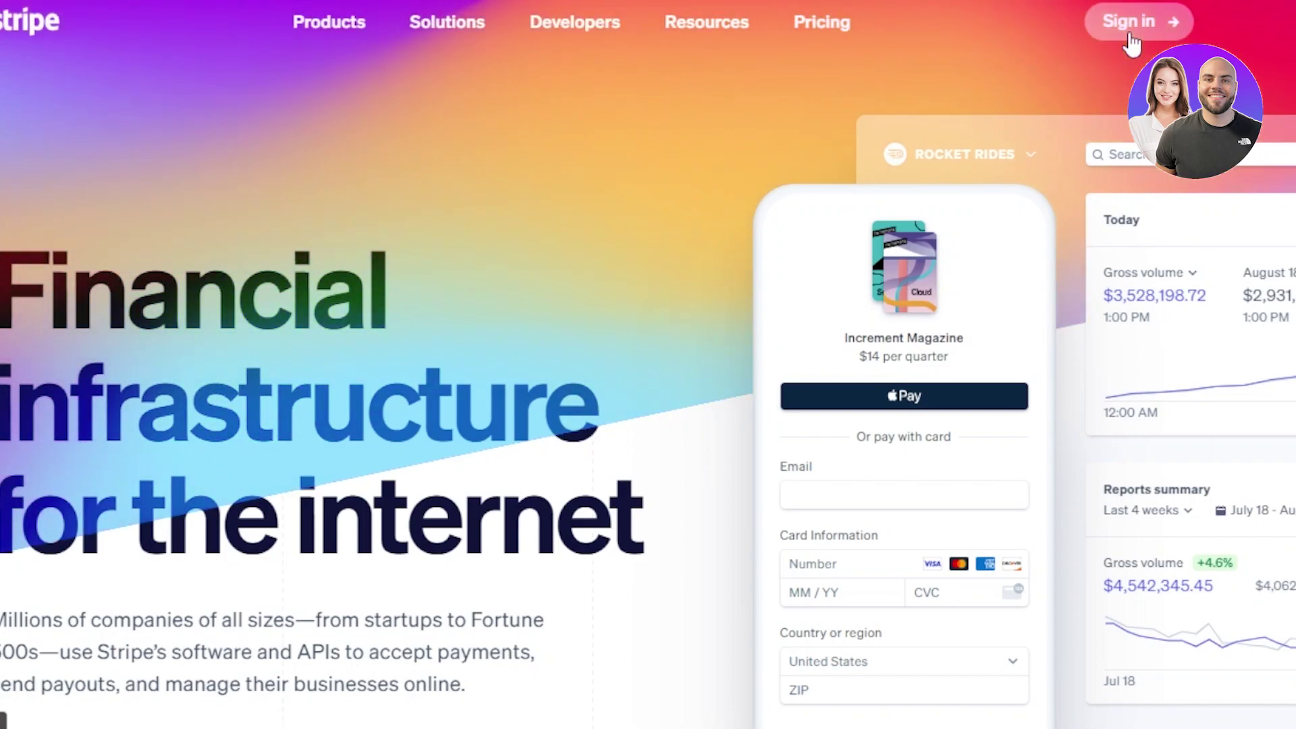
pyautogui.click(1131, 44)
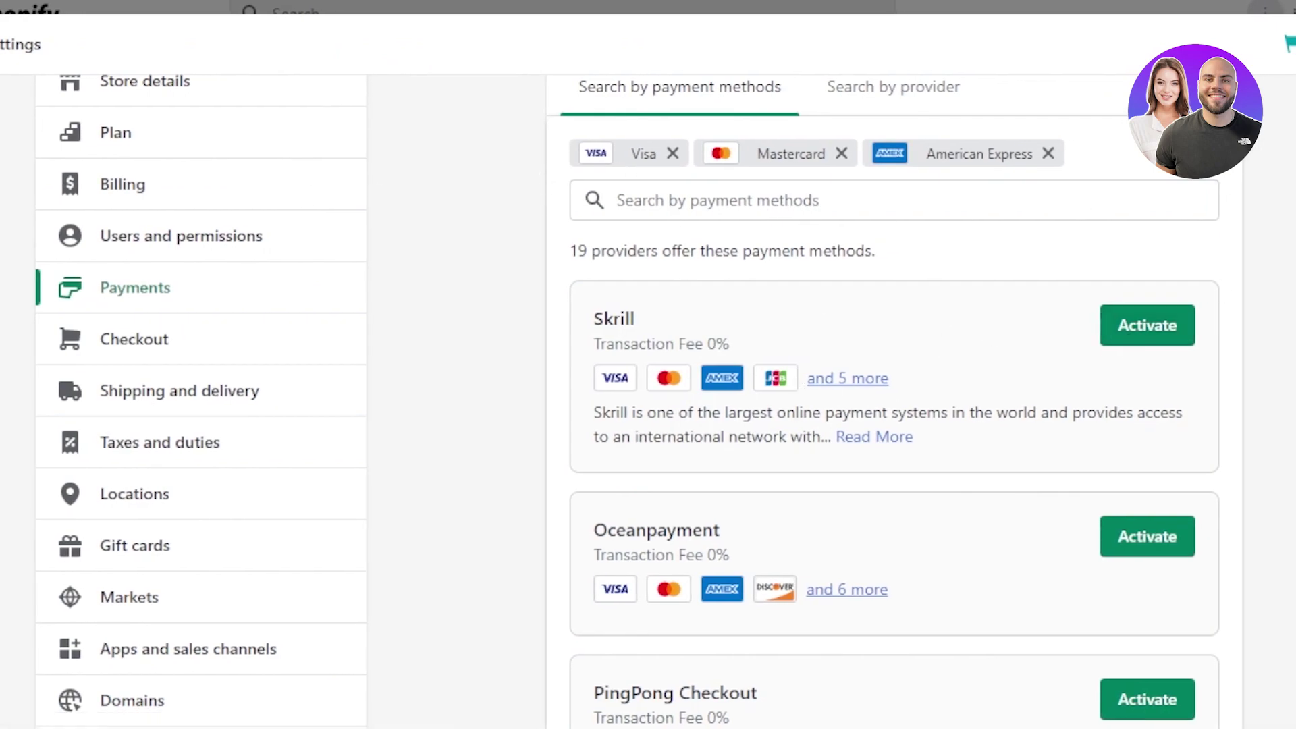
# - Scroll through the 19 matching providers, including PingPong Checkout, FasterPay, LianLian Pay and HitPay
pyautogui.scroll(-10, 628, 398)
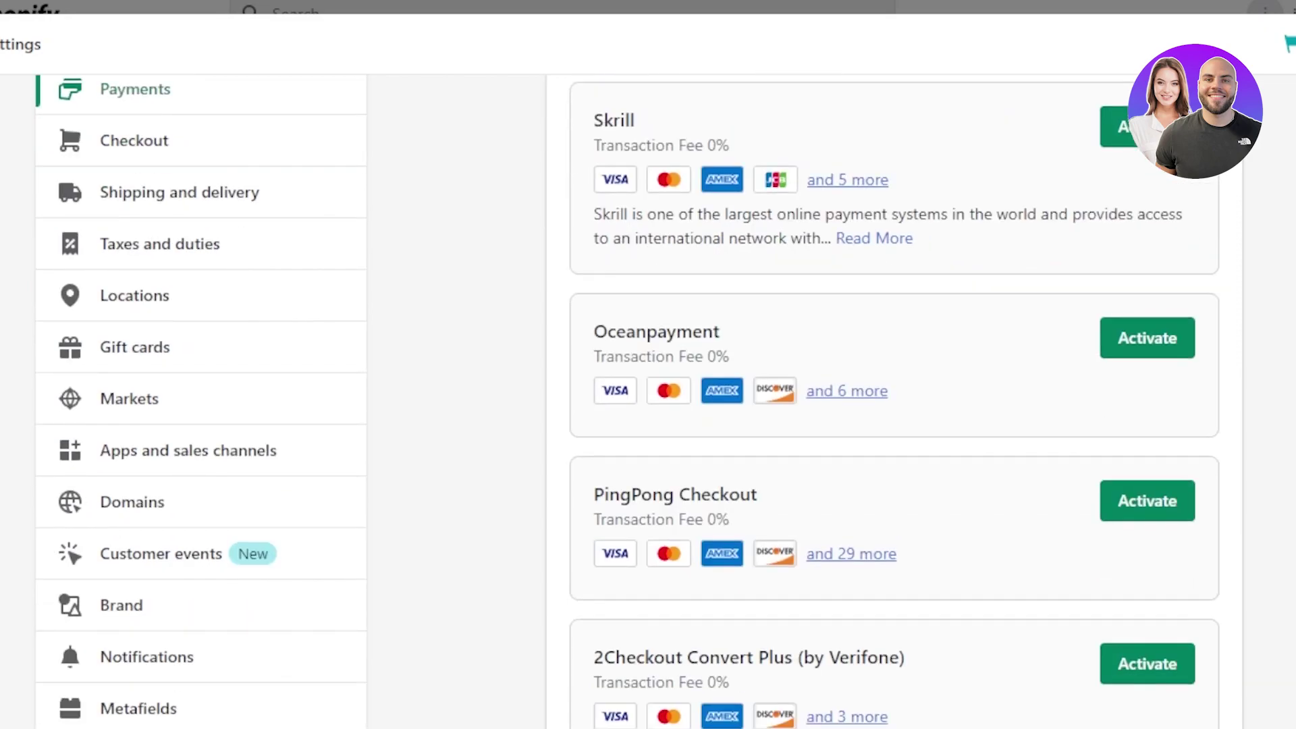
pyautogui.scroll(-10, 628, 398)
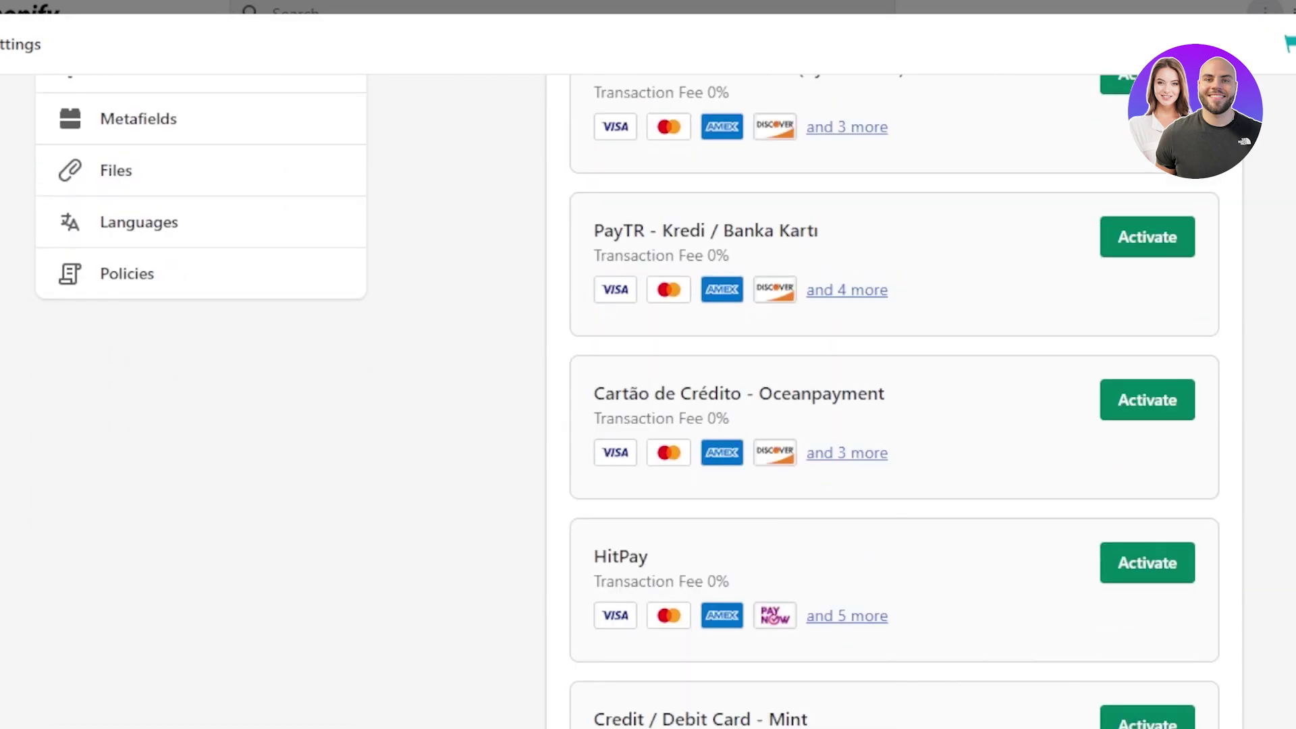
pyautogui.scroll(-10, 627, 399)
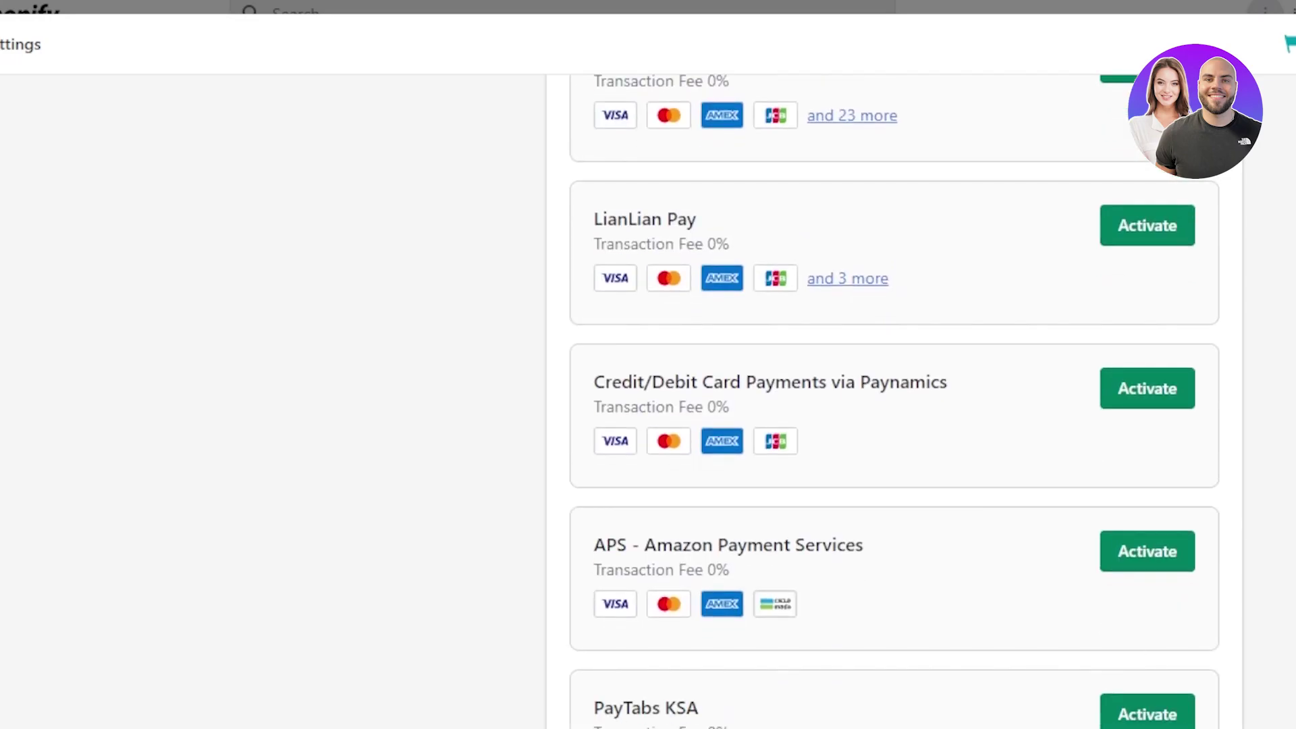
pyautogui.scroll(-6, 894, 398)
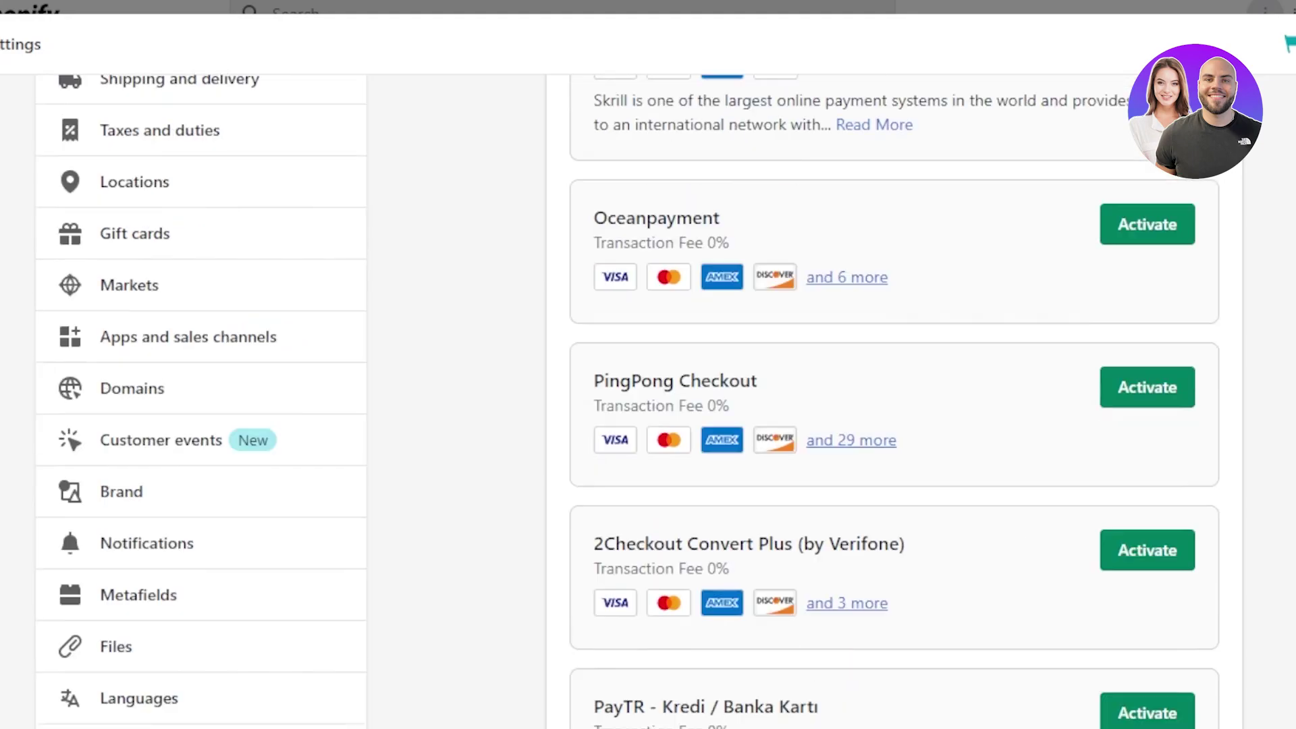
pyautogui.scroll(7, 894, 398)
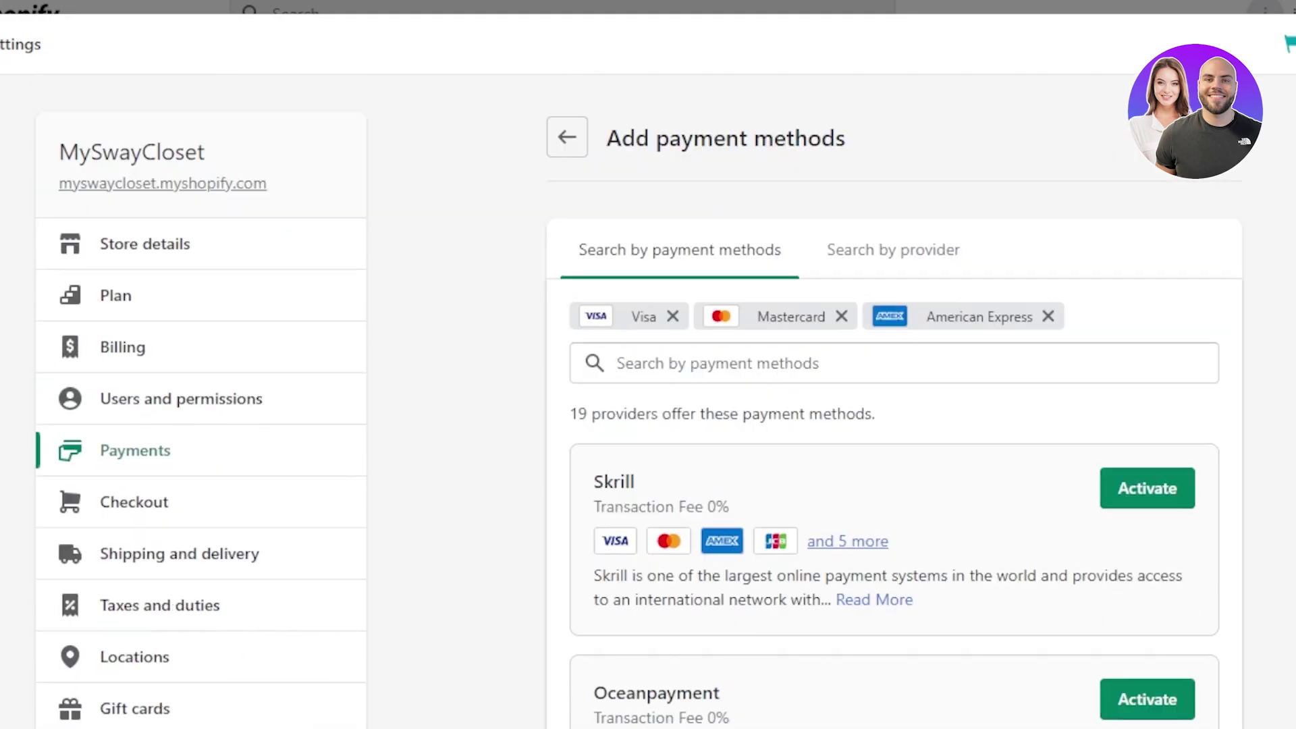
# - Return to Payments and browse third-party providers from 2Checkout to WorldPay (Offsite)
pyautogui.click(568, 140)
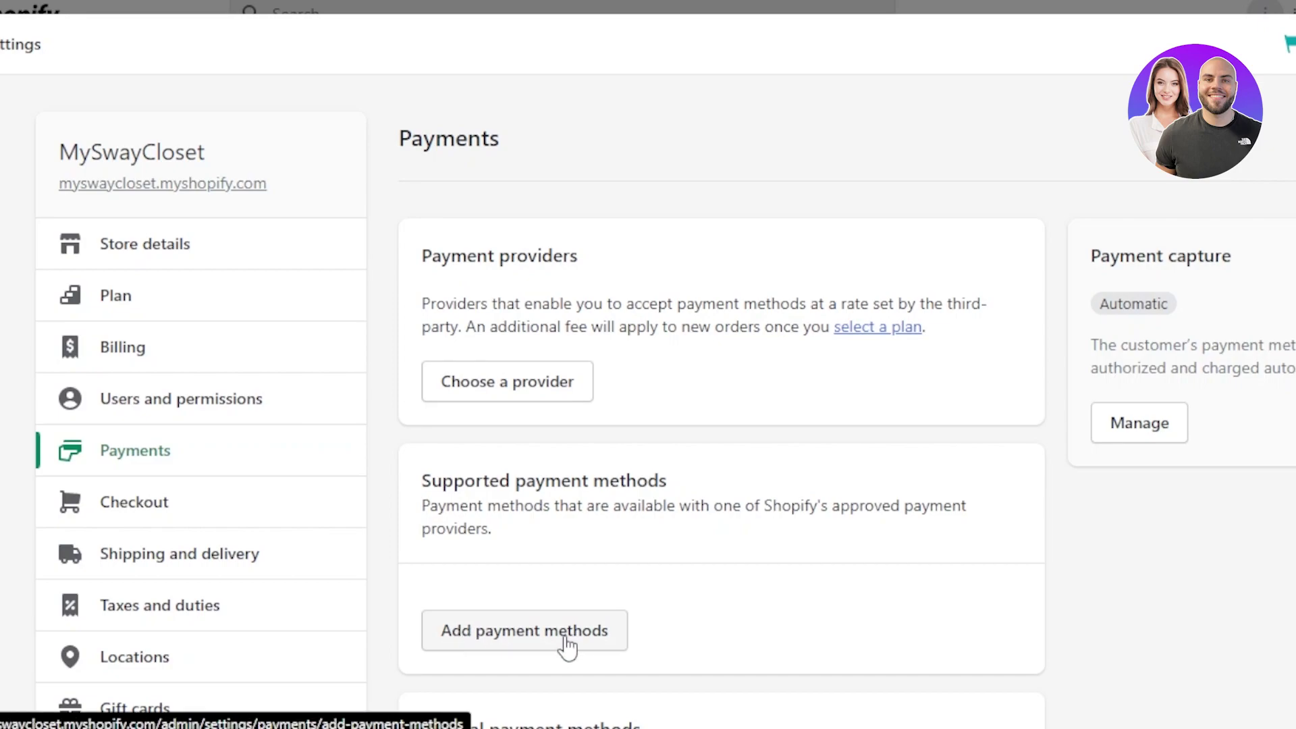
pyautogui.click(533, 401)
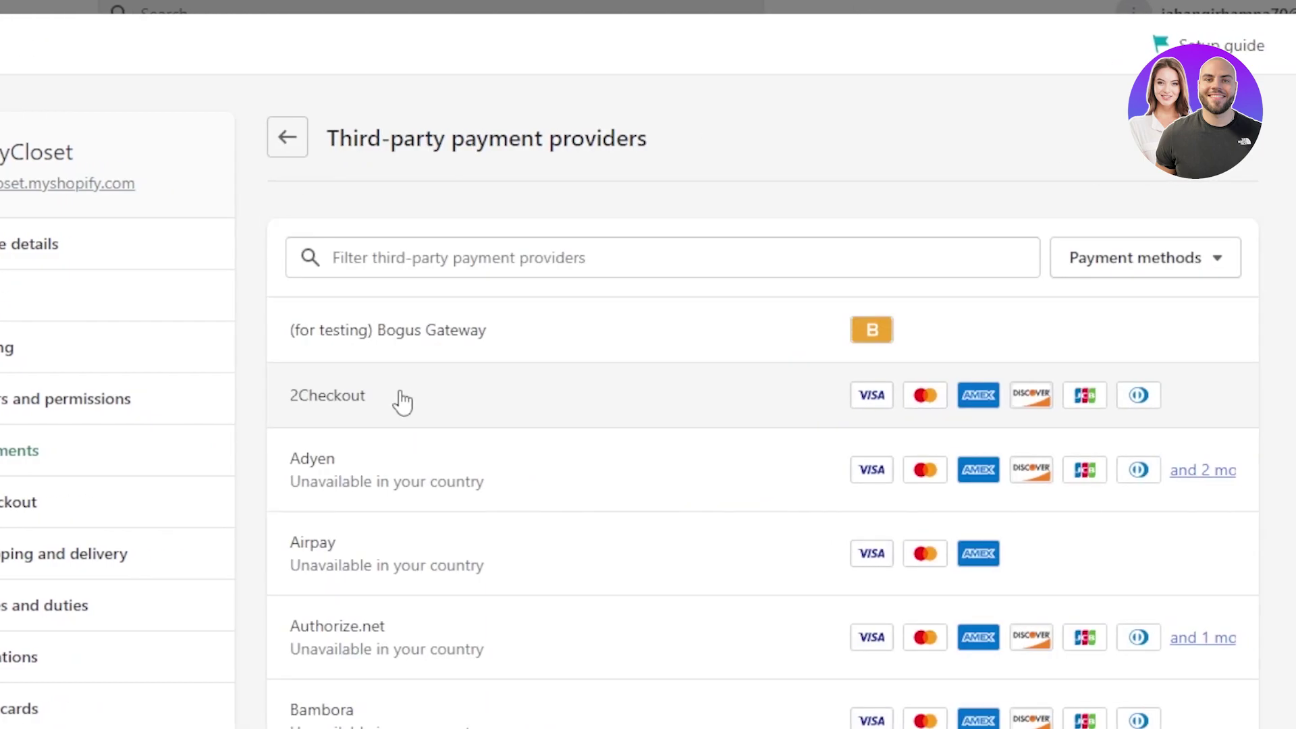
pyautogui.scroll(-12, 763, 405)
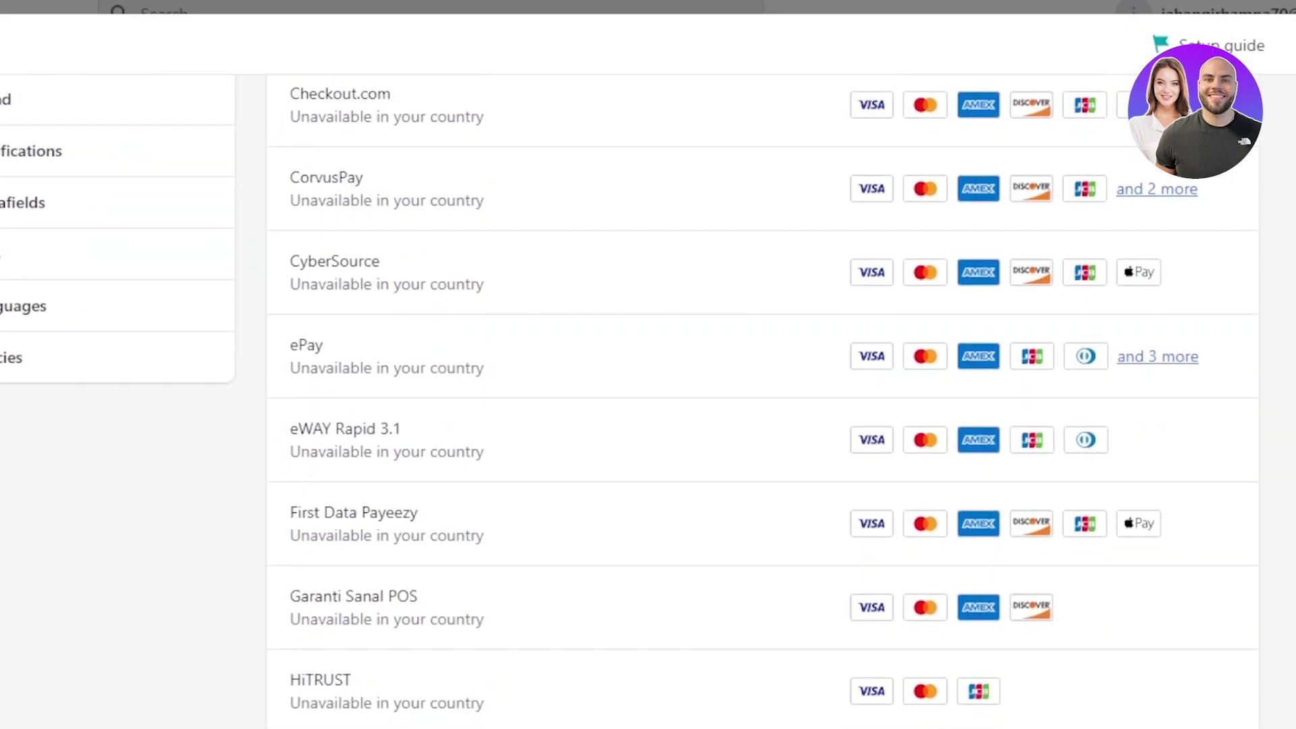
pyautogui.scroll(-3, 763, 405)
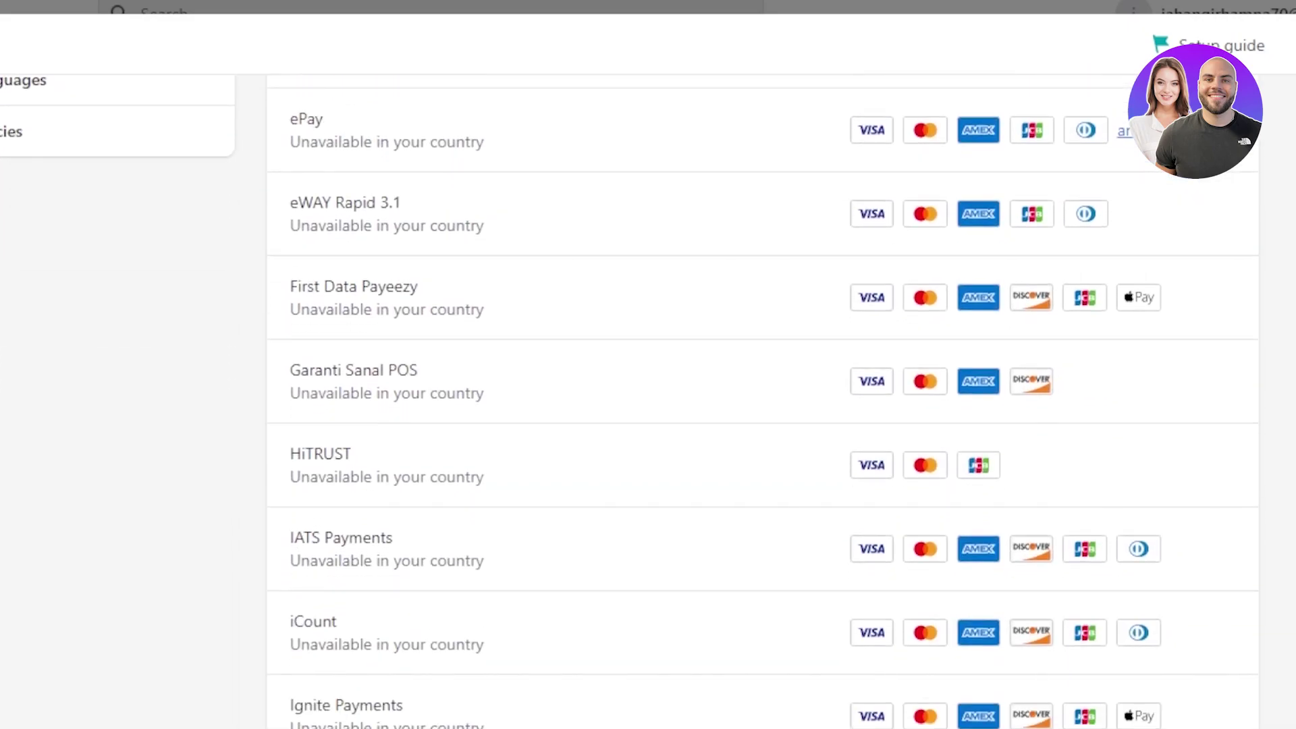
pyautogui.scroll(-6, 763, 405)
pyautogui.scroll(-8, 763, 405)
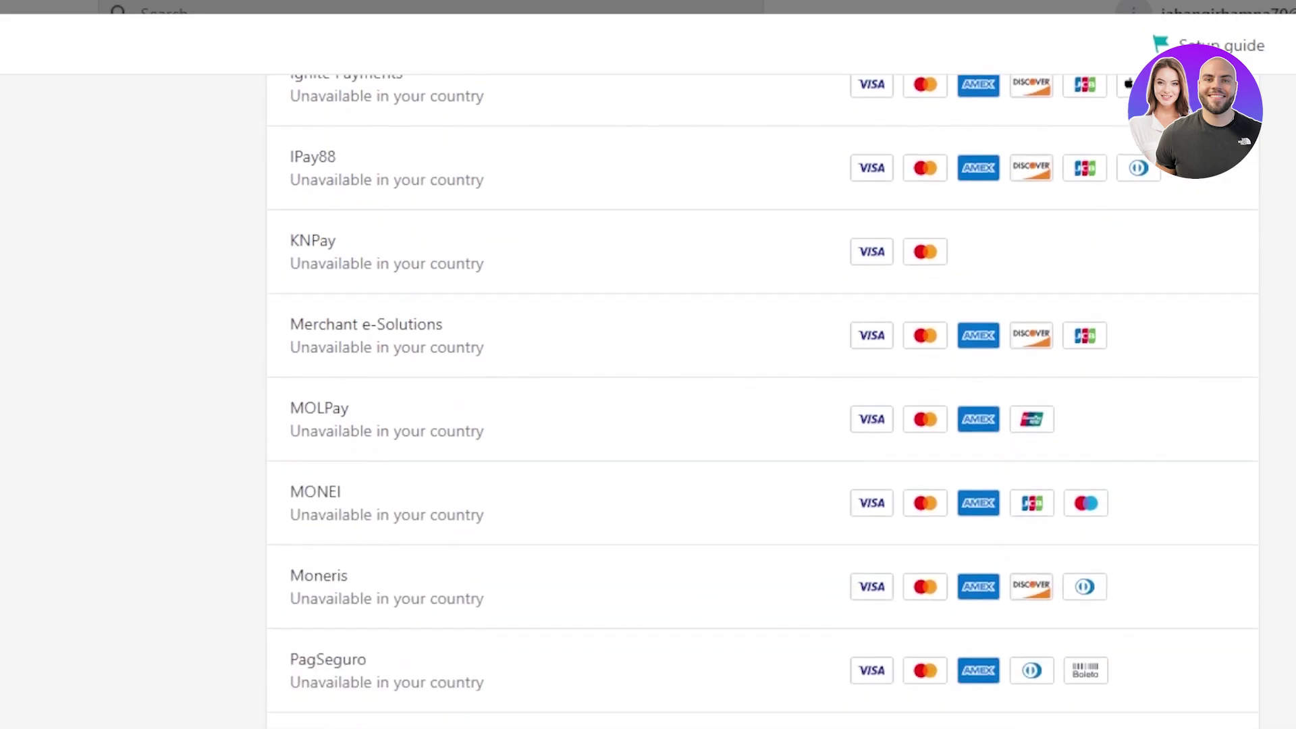
pyautogui.scroll(-10, 763, 405)
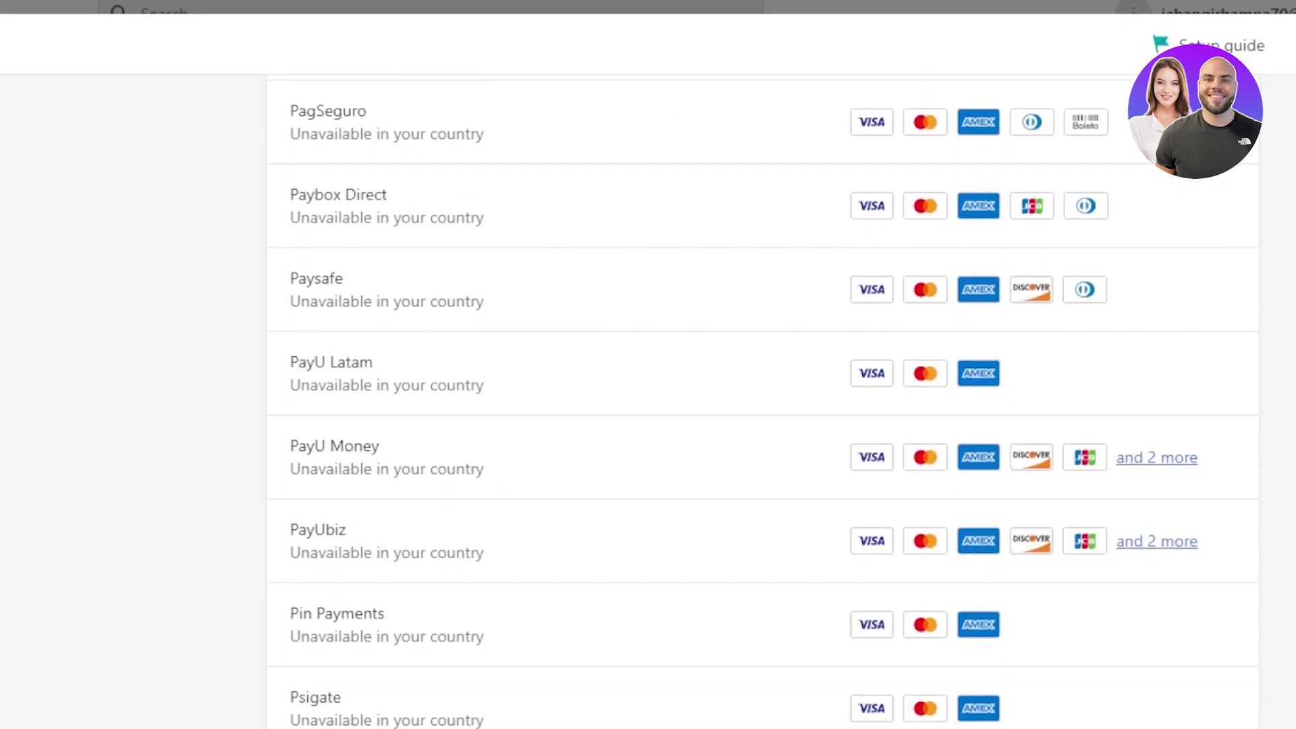
pyautogui.scroll(-10, 763, 405)
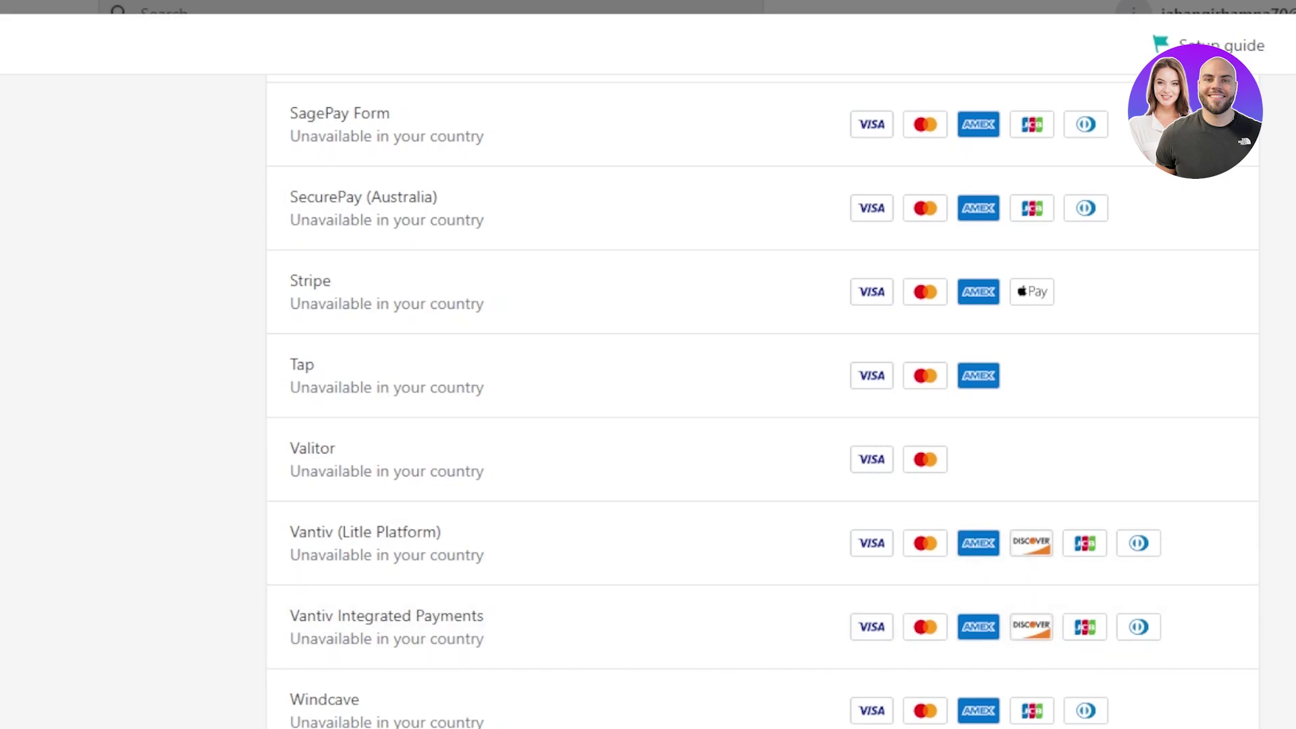
pyautogui.scroll(-5, 762, 405)
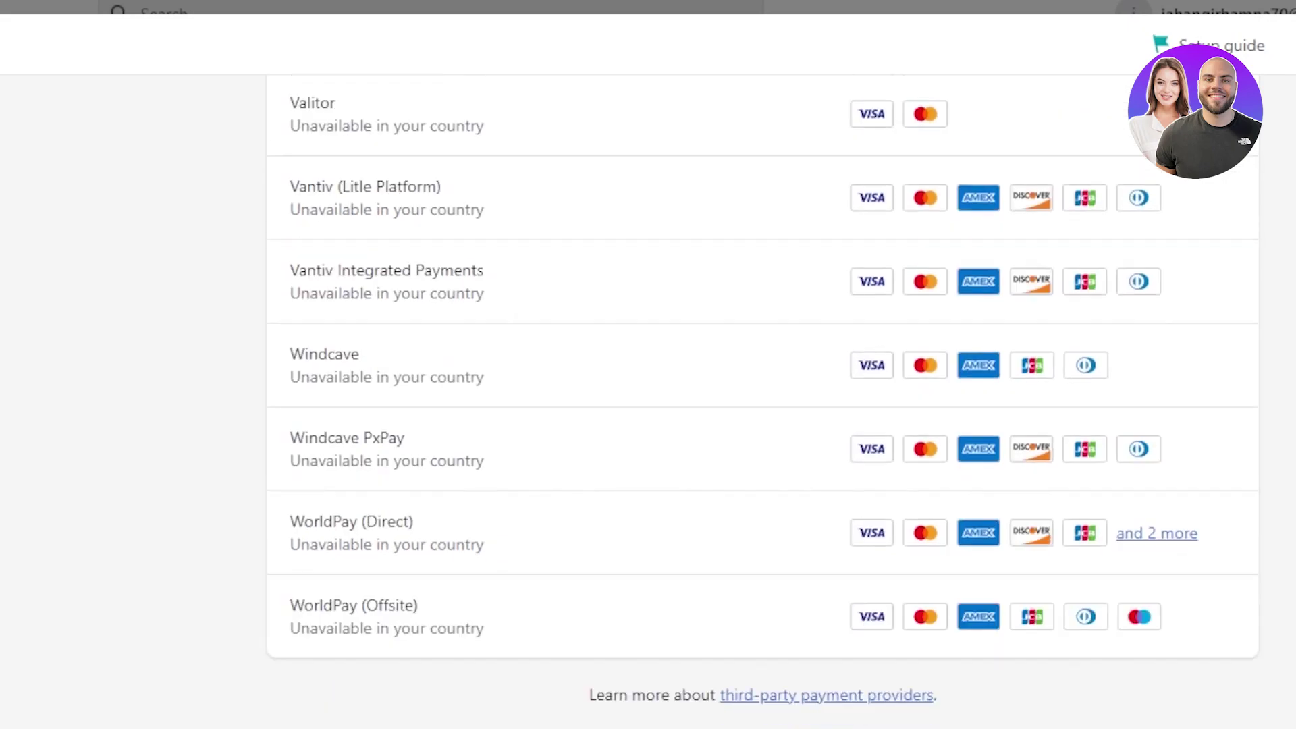
pyautogui.scroll(20, 763, 405)
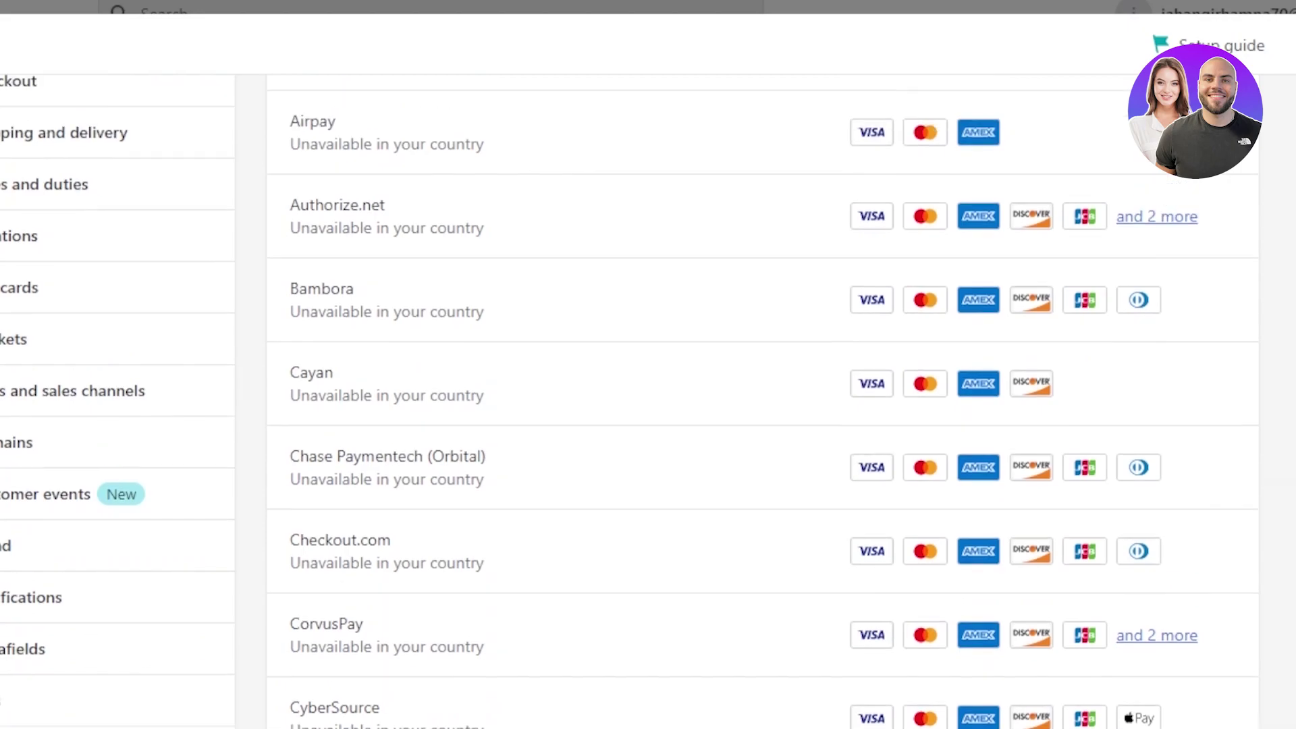
pyautogui.scroll(5, 763, 405)
pyautogui.scroll(-4, 763, 405)
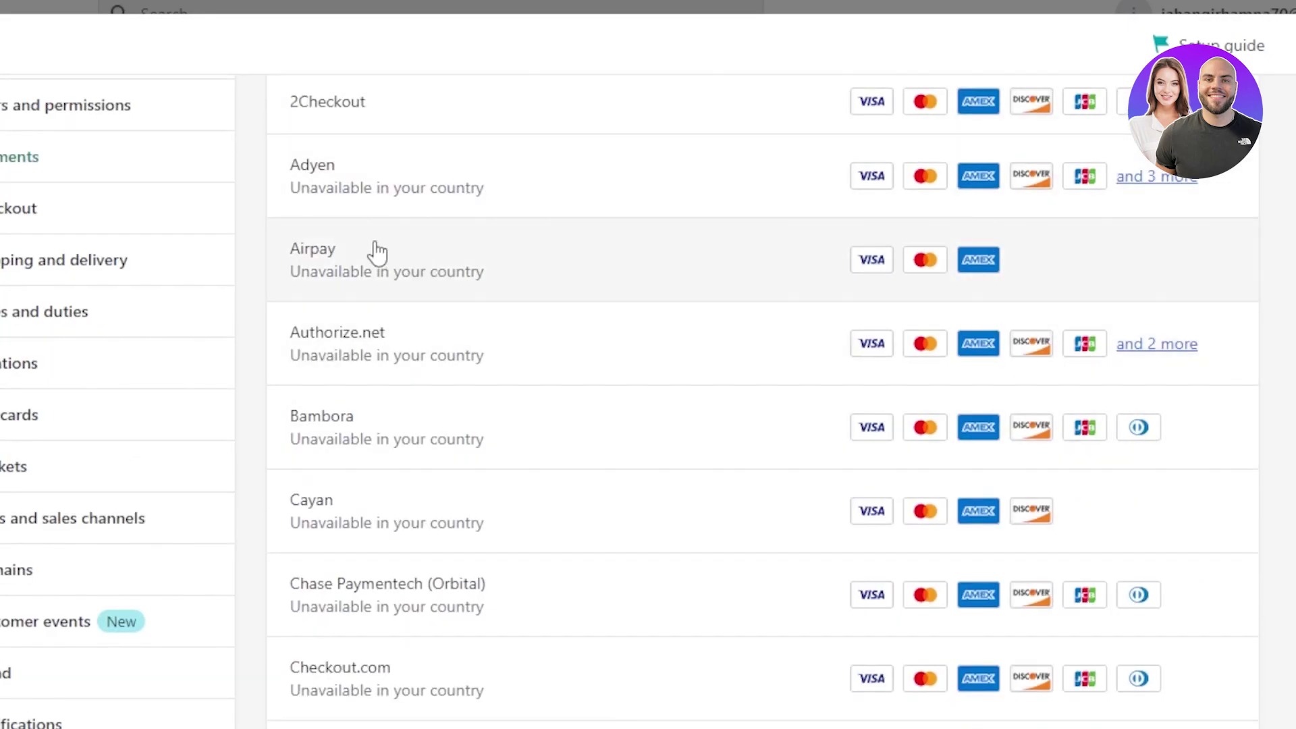
# - Open Airpay's gateway details, check its 0% transaction fee, and go back to Payments
pyautogui.click(376, 251)
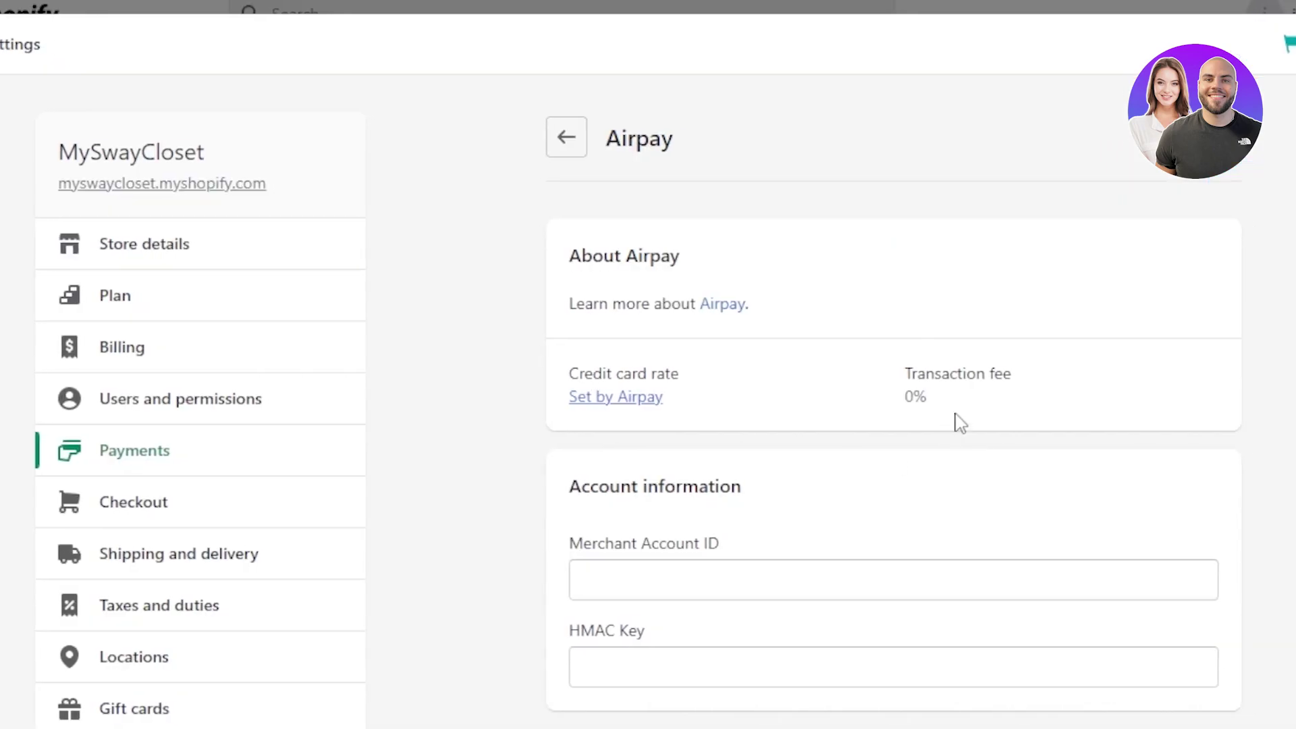
pyautogui.click(566, 137)
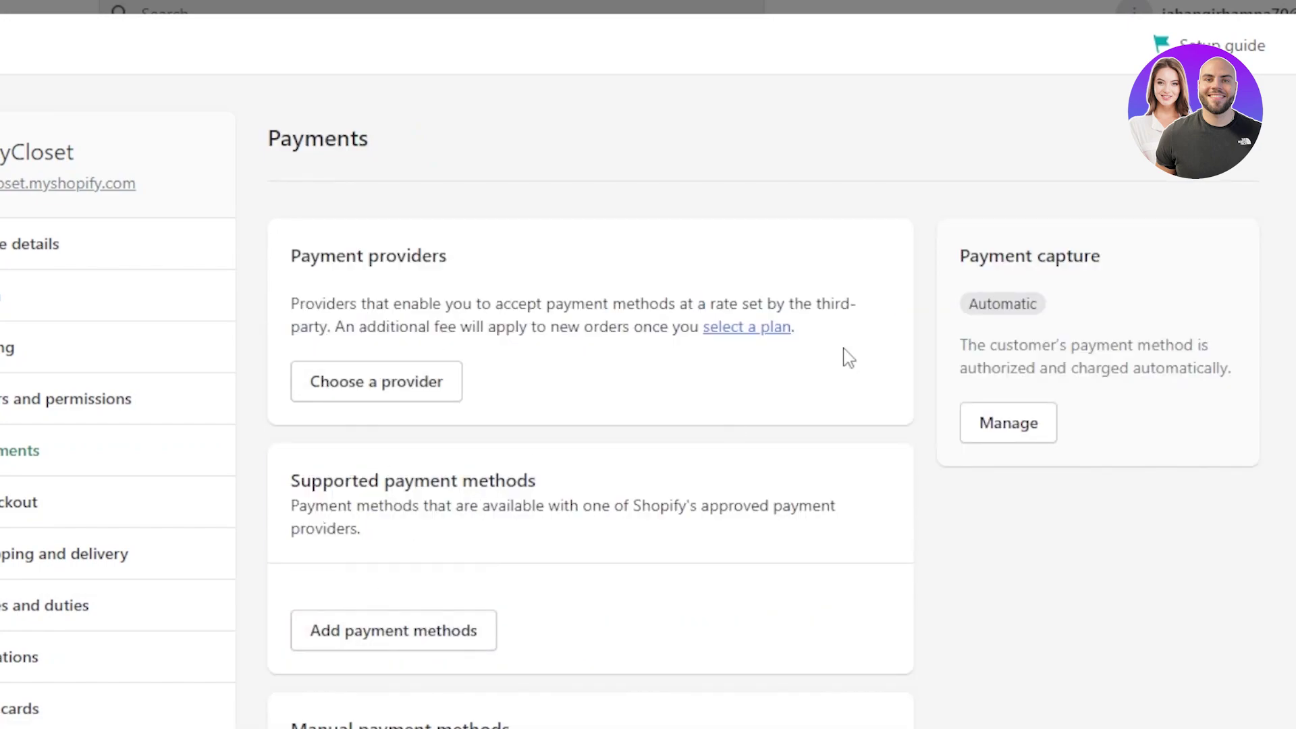
pyautogui.scroll(-4, 591, 405)
pyautogui.scroll(-1, 573, 413)
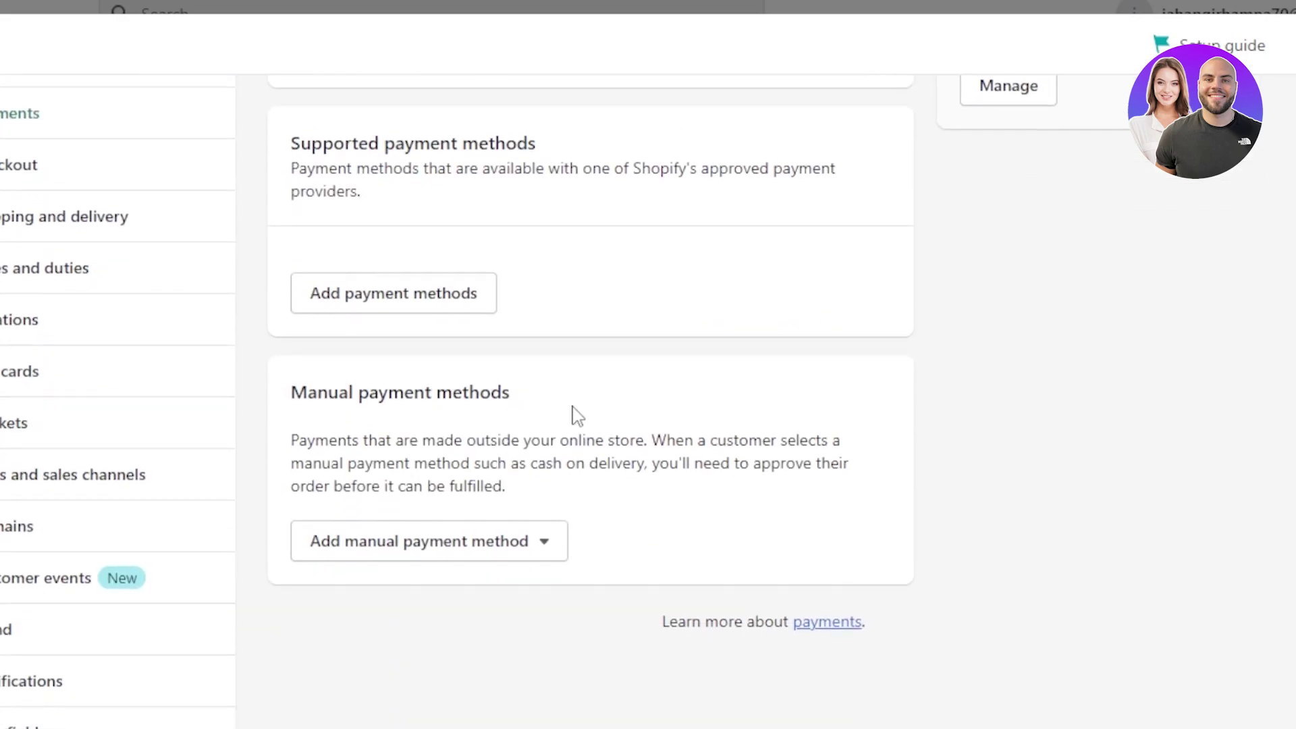
pyautogui.scroll(5, 591, 405)
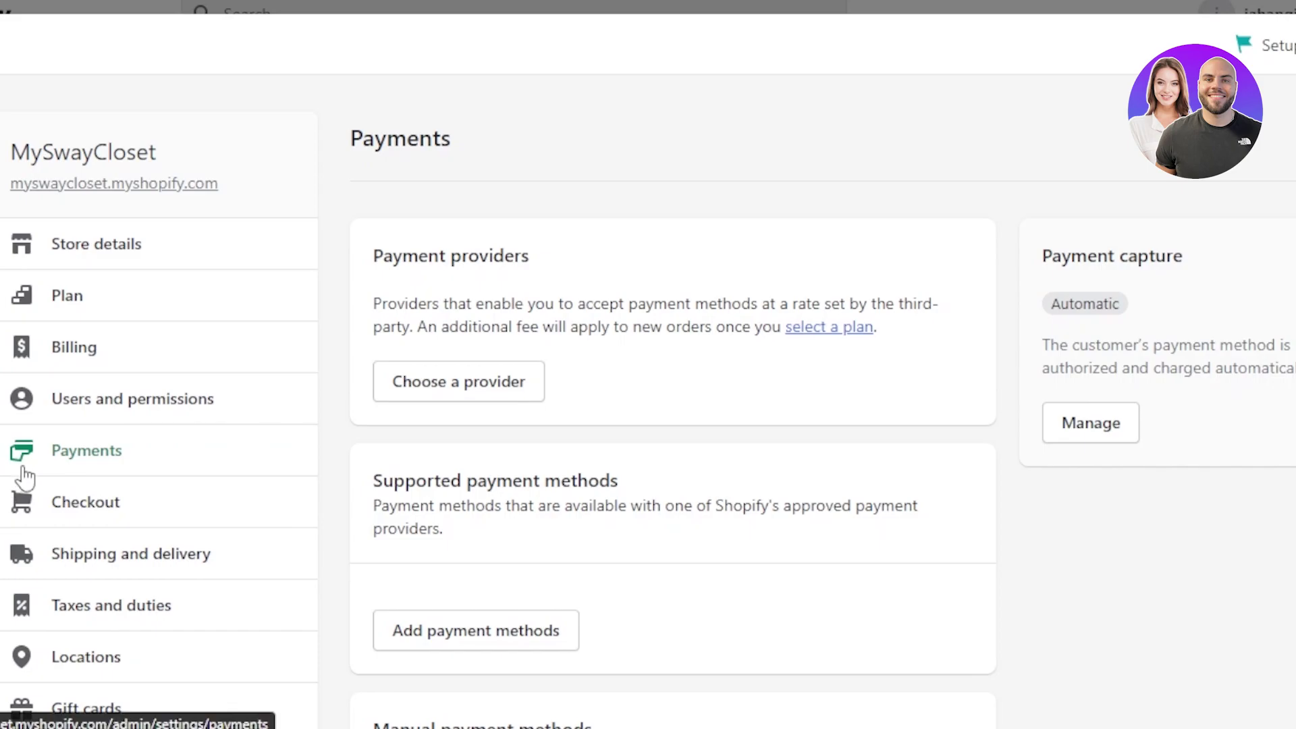
# - Close Settings, reopen it, then dismiss it with Esc to reach the admin home
pyautogui.click(1291, 117)
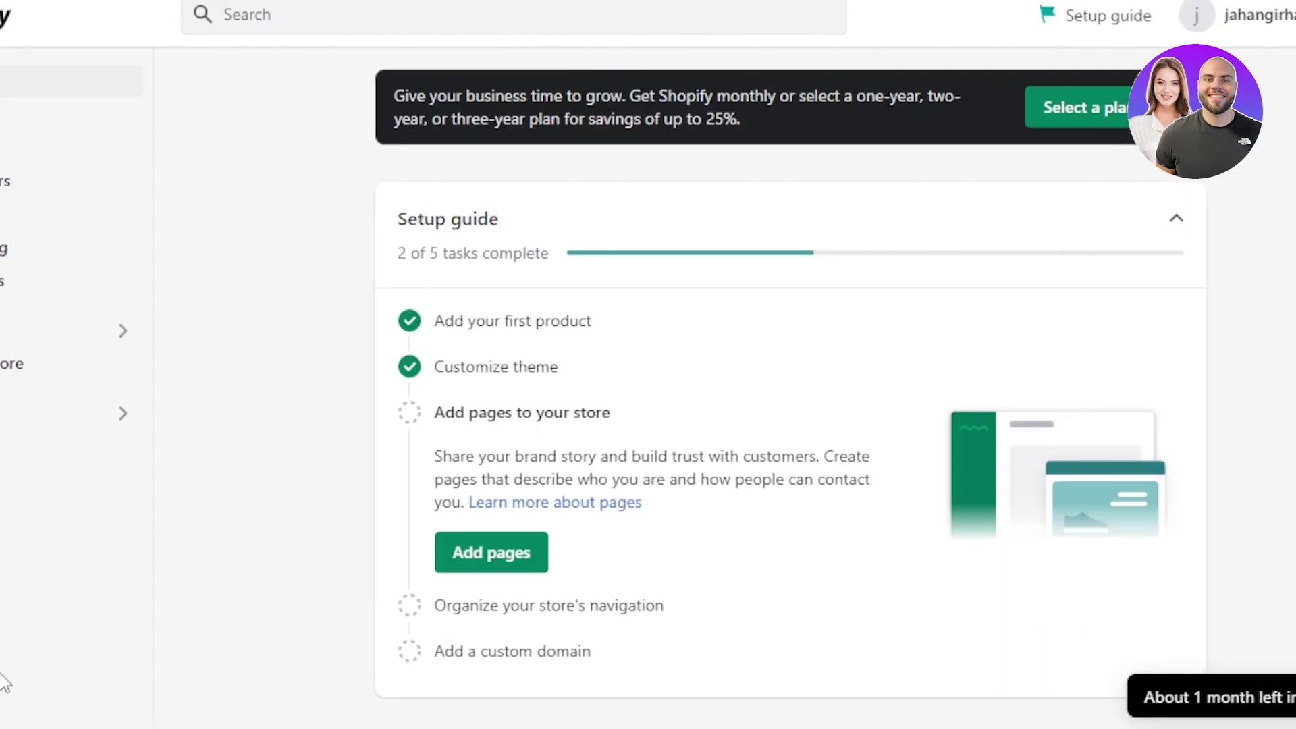
pyautogui.click(7, 683)
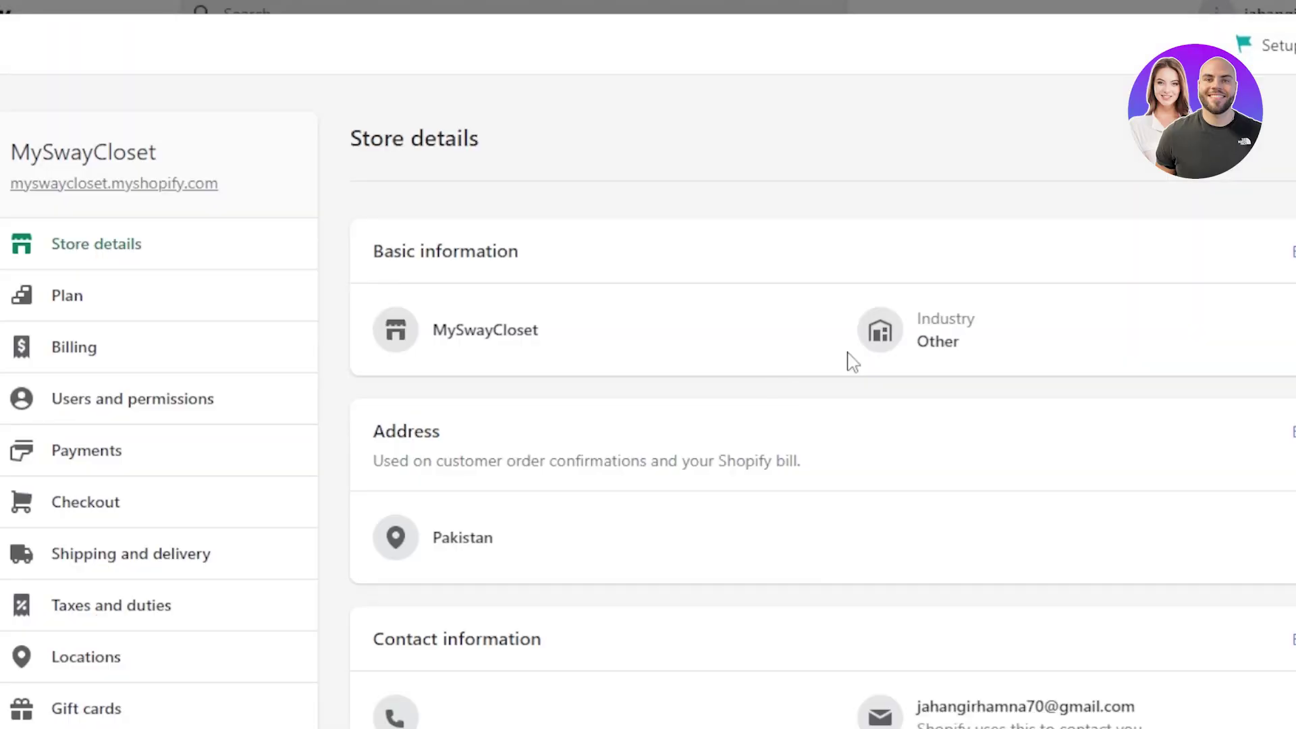
pyautogui.press('Escape')
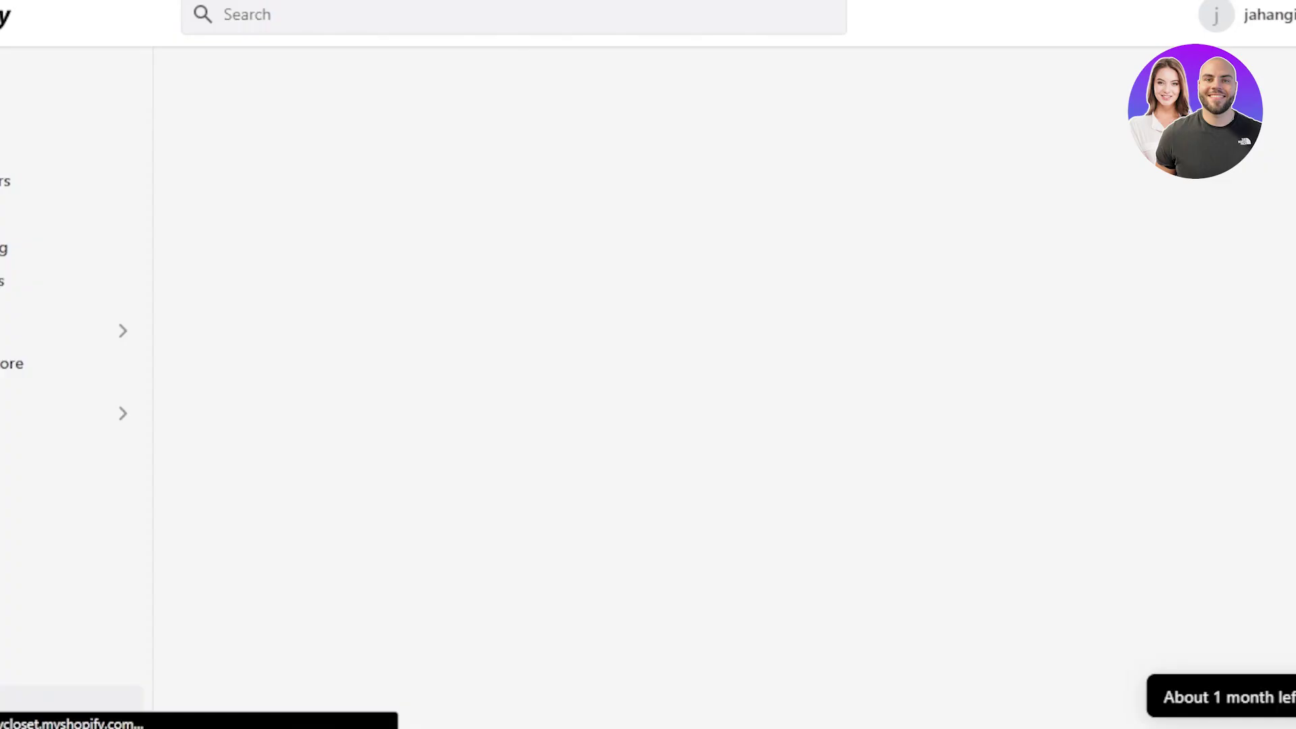